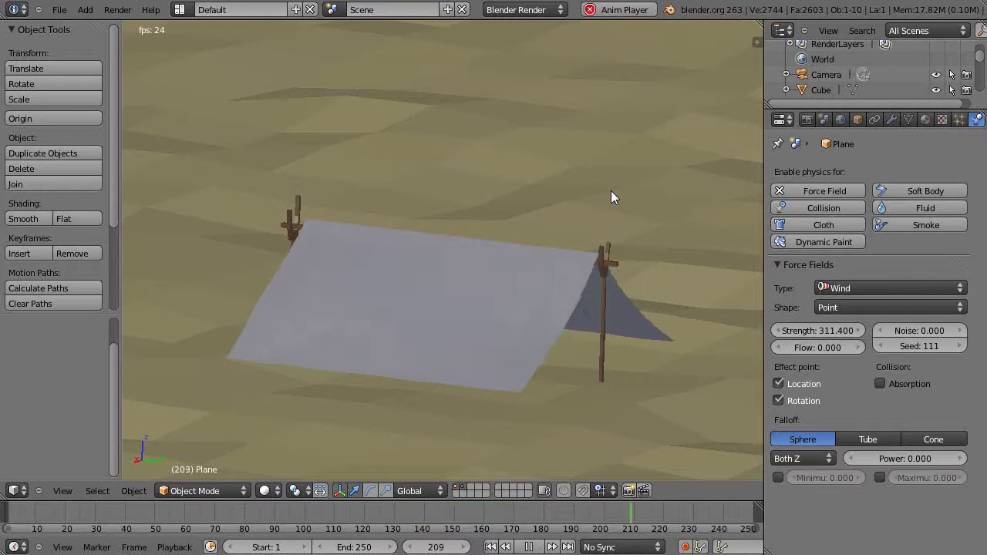
# Step: Examine the tent cloth during playback and the wind force field plane positioned beside it
pyautogui.moveTo(514, 339); pyautogui.dragTo(511, 325, button='middle')
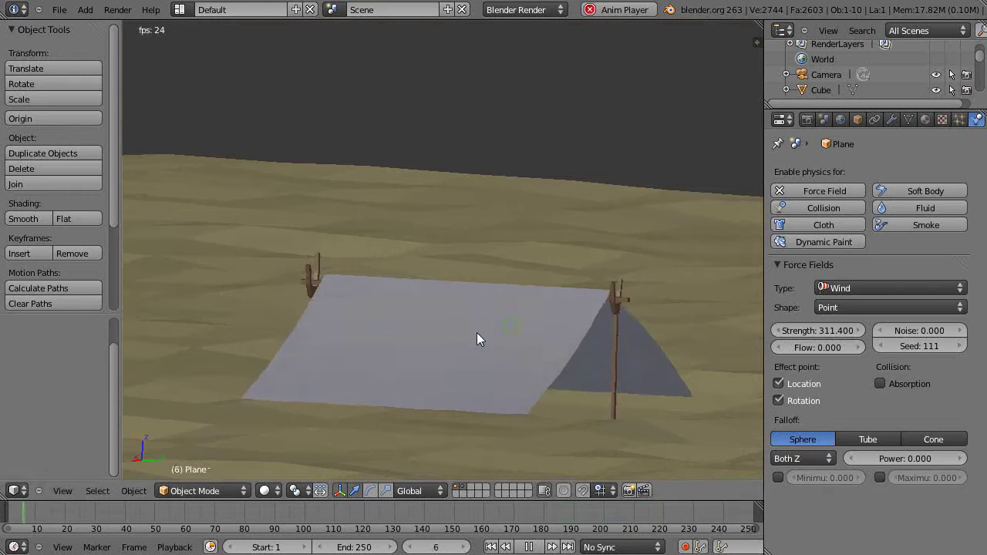
pyautogui.scroll(-1, 485, 335)
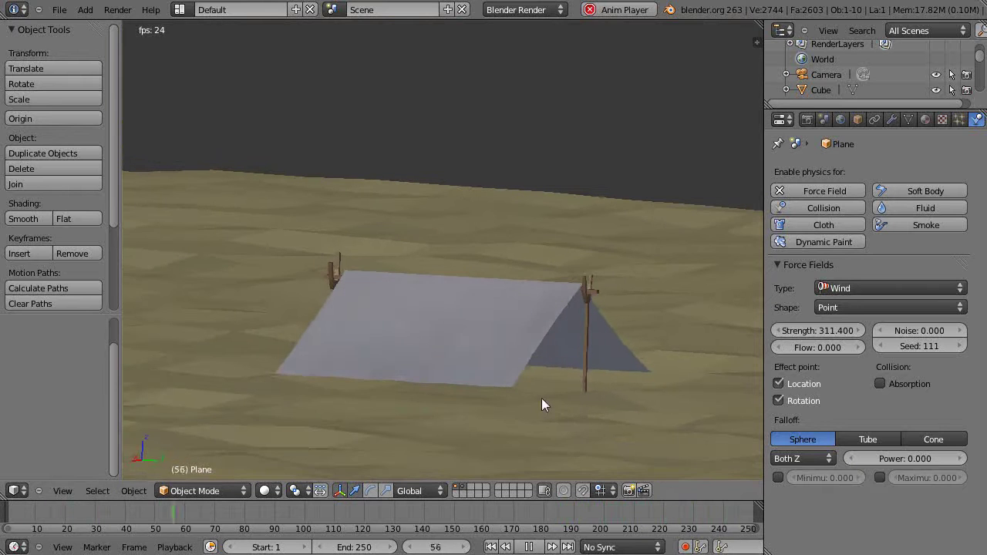
pyautogui.scroll(1, 542, 398)
pyautogui.scroll(-2, 543, 396)
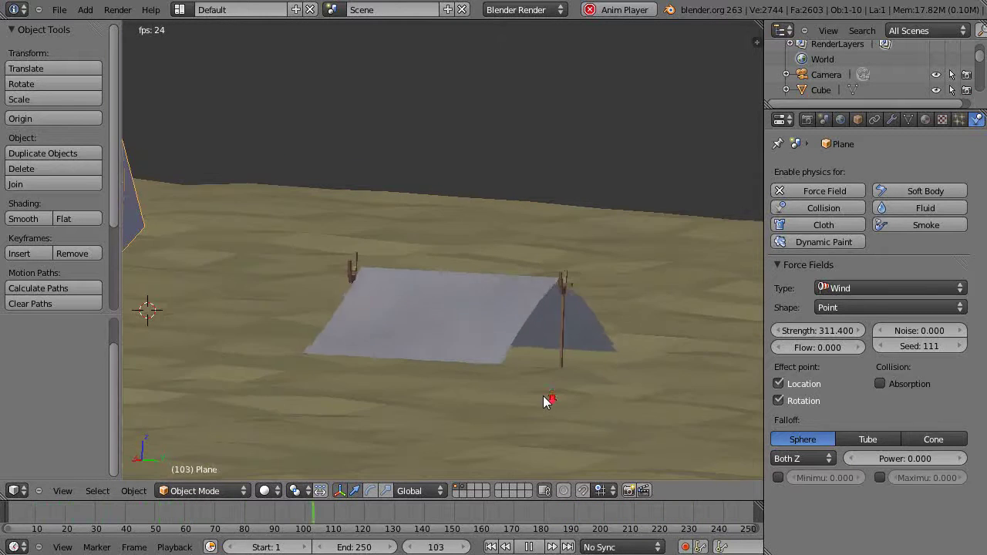
pyautogui.moveTo(543, 396); pyautogui.dragTo(492, 394, button='middle')
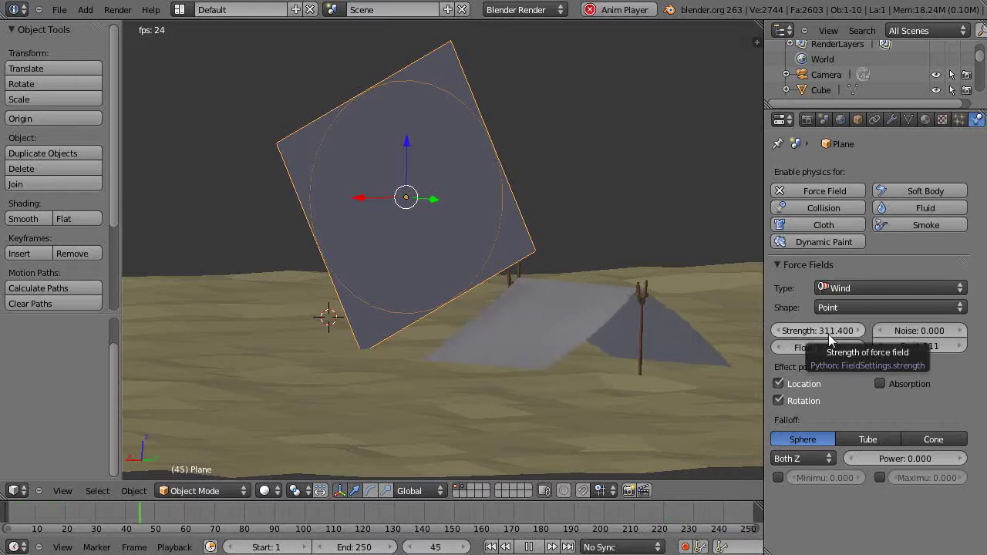
pyautogui.scroll(1, 505, 271)
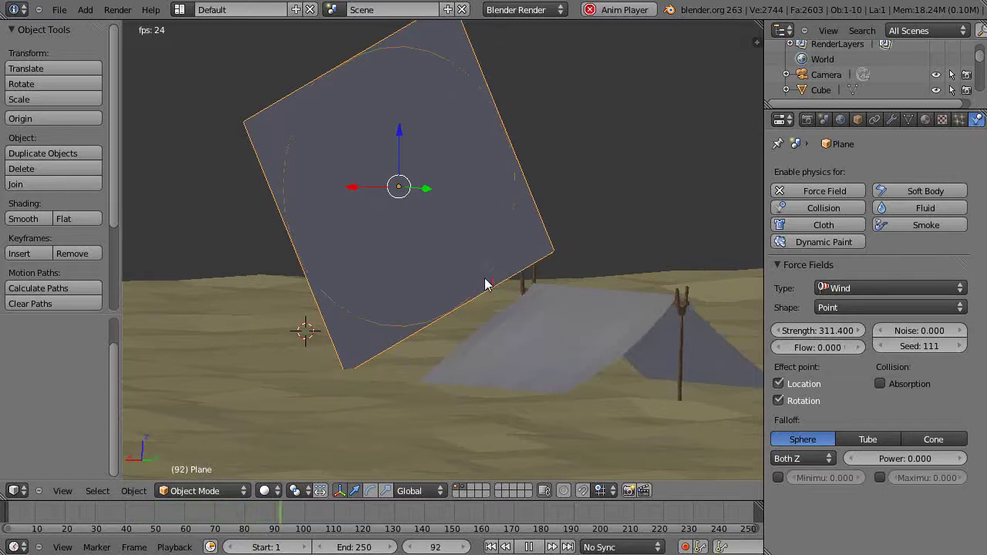
pyautogui.scroll(2, 484, 282)
pyautogui.scroll(-3, 488, 279)
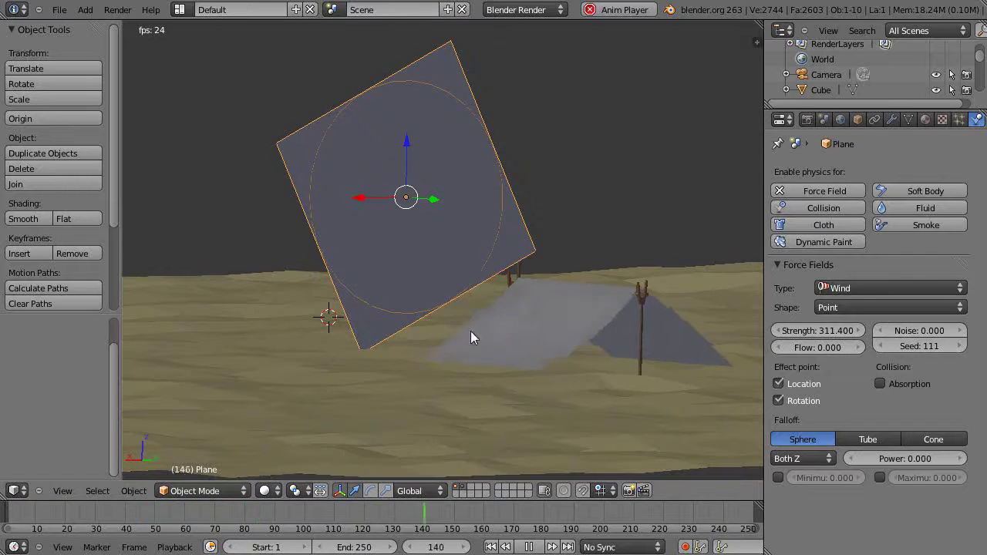
pyautogui.moveTo(471, 332); pyautogui.dragTo(525, 322, button='middle')
pyautogui.scroll(2, 526, 322)
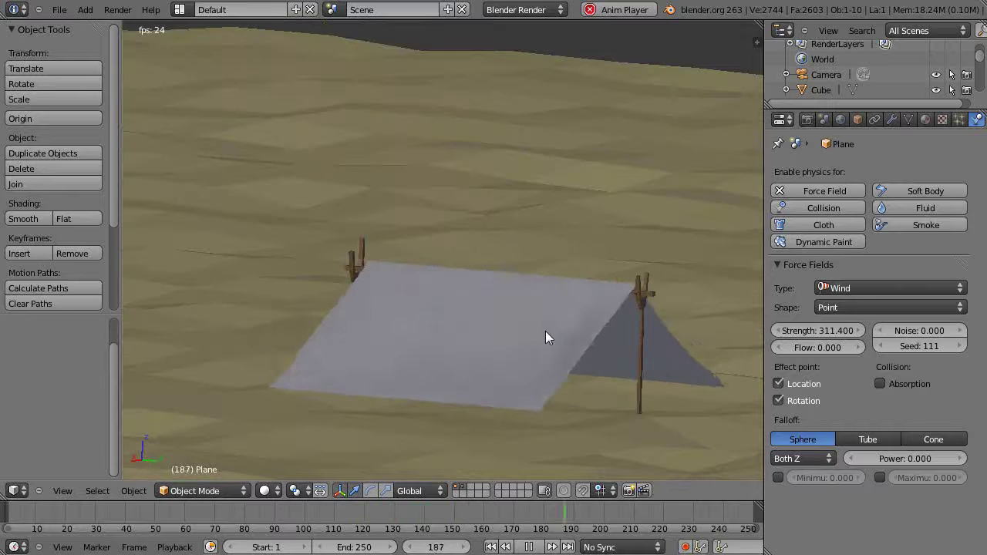
# Step: Select the tent cloth and inspect its mesh and the selected edge vertices in Edit Mode, ending back in Object Mode
pyautogui.rightClick(545, 332)
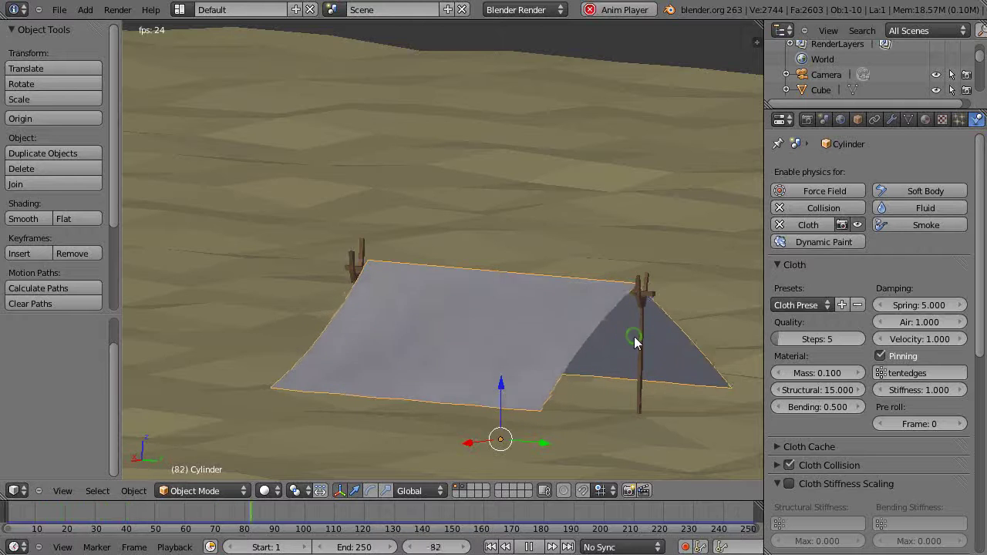
pyautogui.moveTo(635, 337); pyautogui.dragTo(619, 334, button='middle')
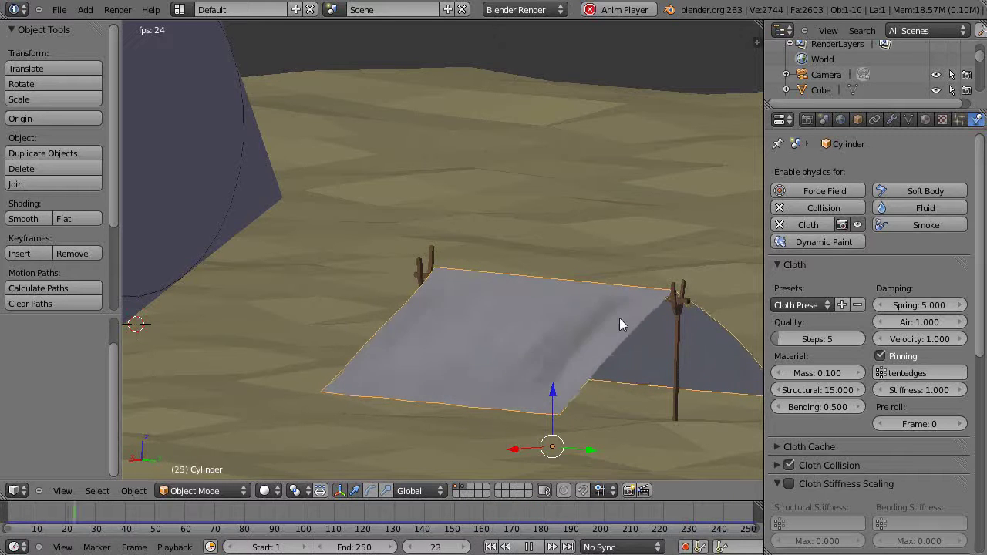
pyautogui.keyDown('shift'); pyautogui.moveTo(620, 318); pyautogui.dragTo(571, 328, button='middle'); pyautogui.keyUp('shift')
pyautogui.scroll(2, 568, 309)
pyautogui.scroll(-2, 594, 328)
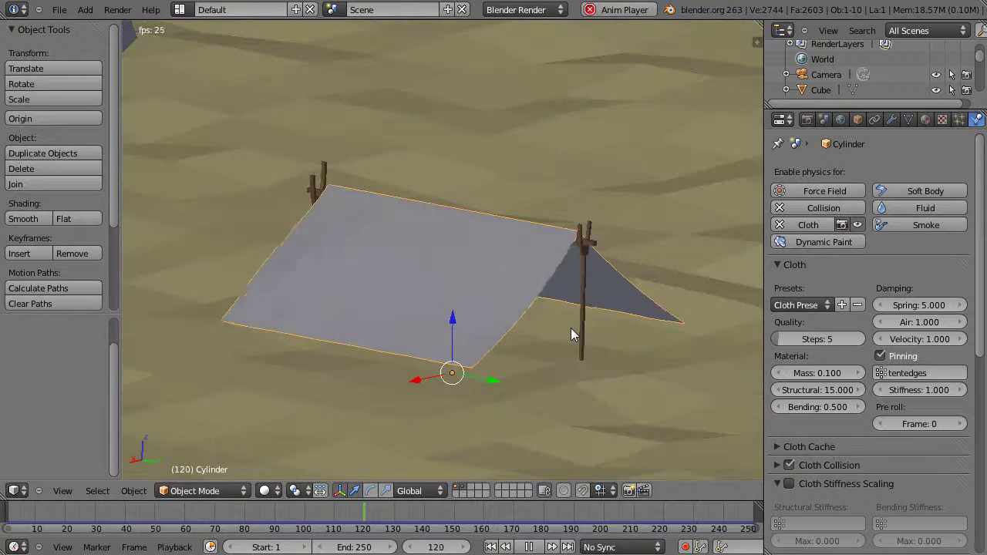
pyautogui.scroll(2, 570, 327)
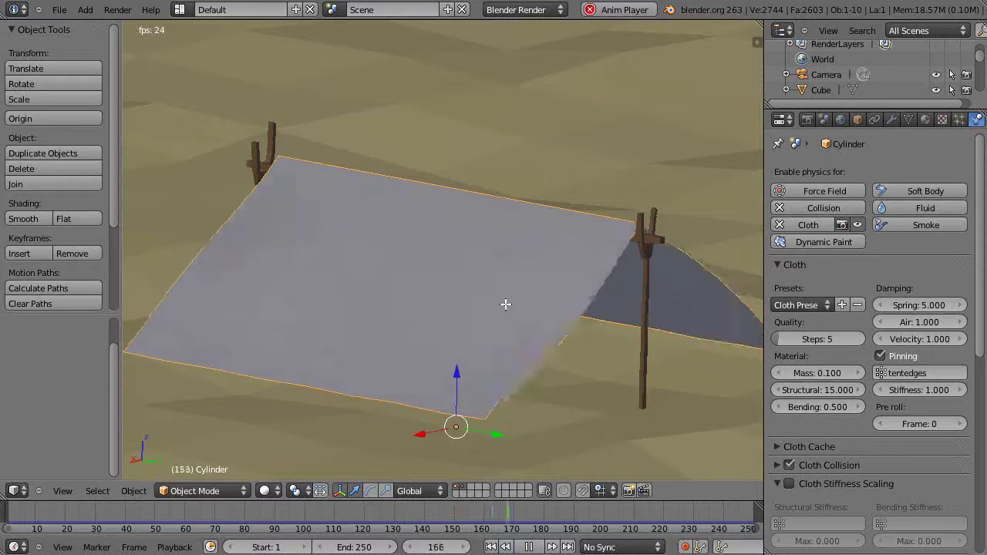
pyautogui.press('Tab')
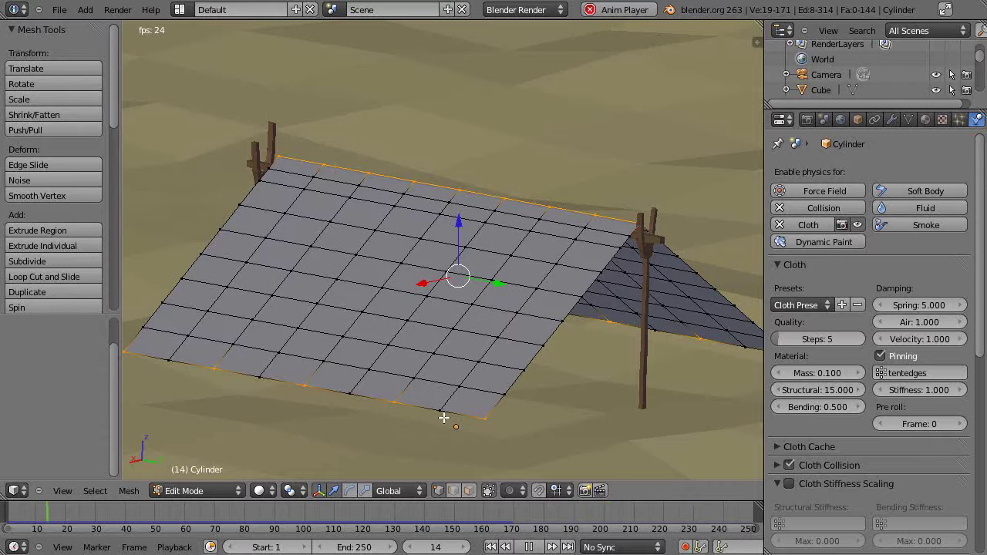
pyautogui.scroll(1, 446, 417)
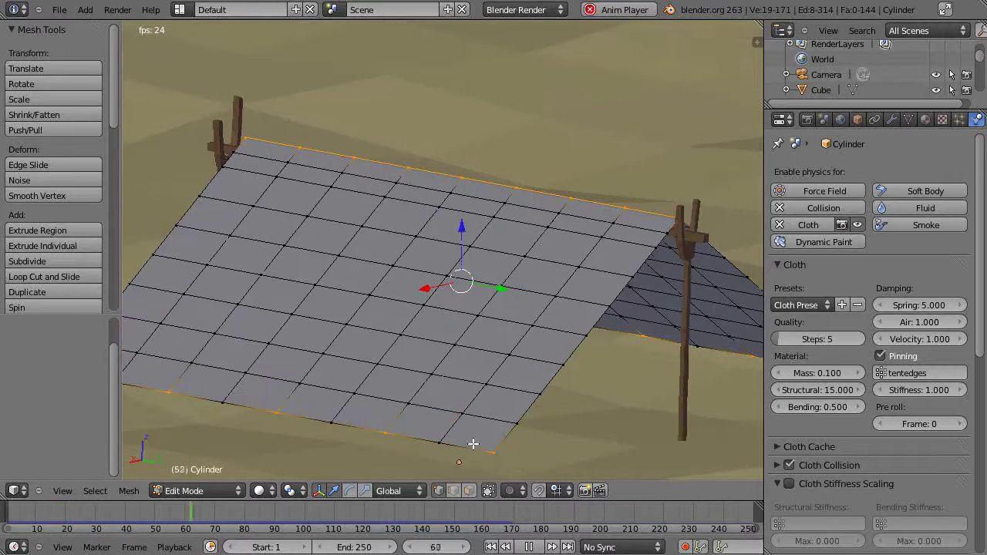
pyautogui.scroll(-1, 473, 445)
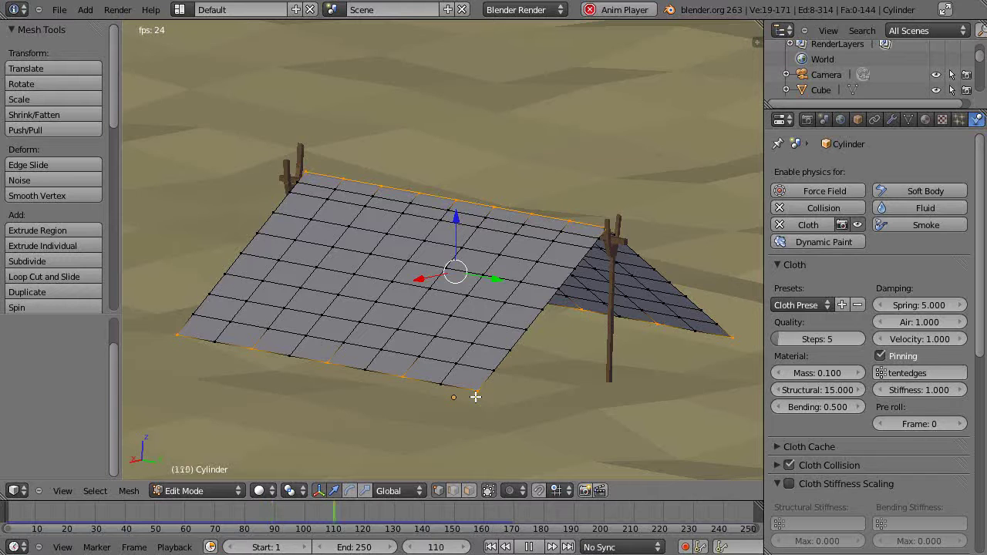
pyautogui.press('Tab')
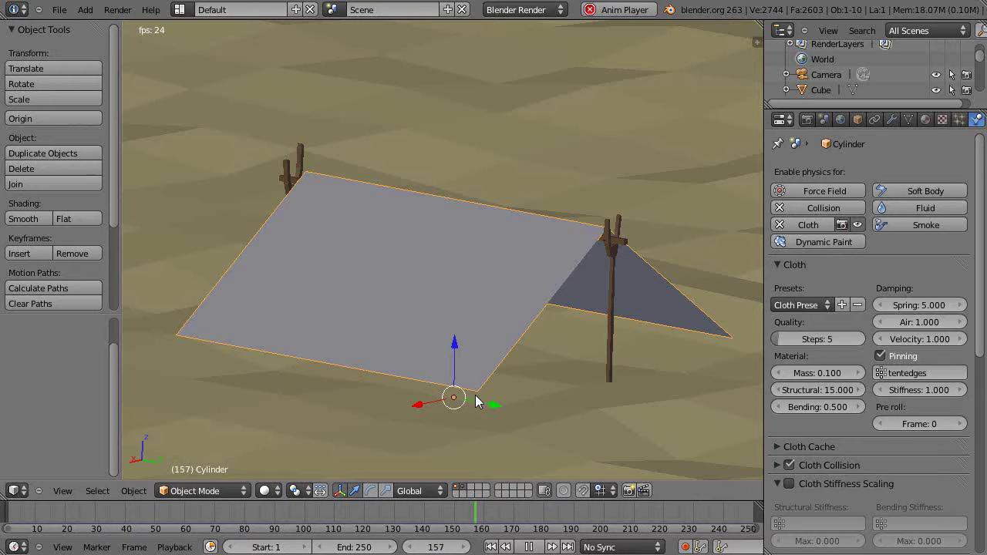
pyautogui.press('Tab')
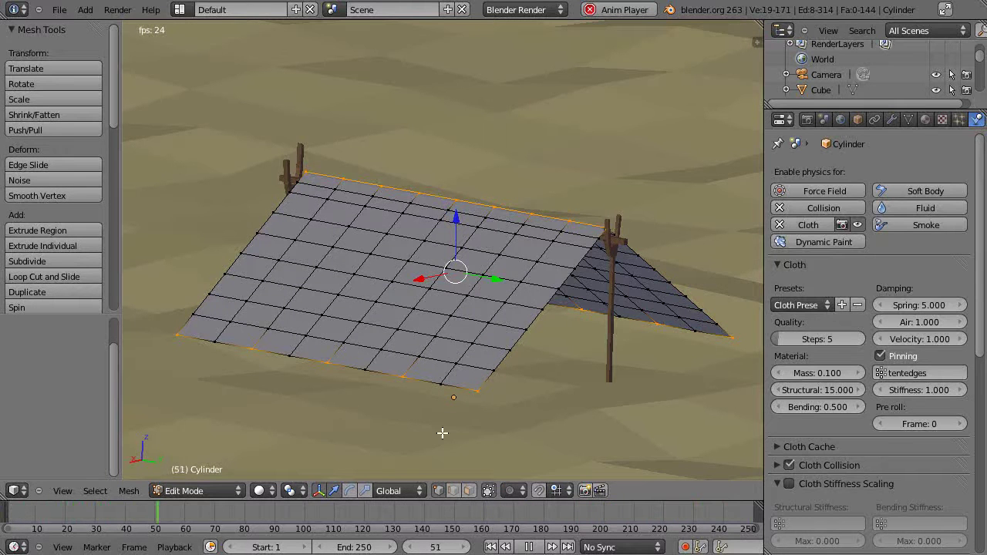
pyautogui.press('Tab')
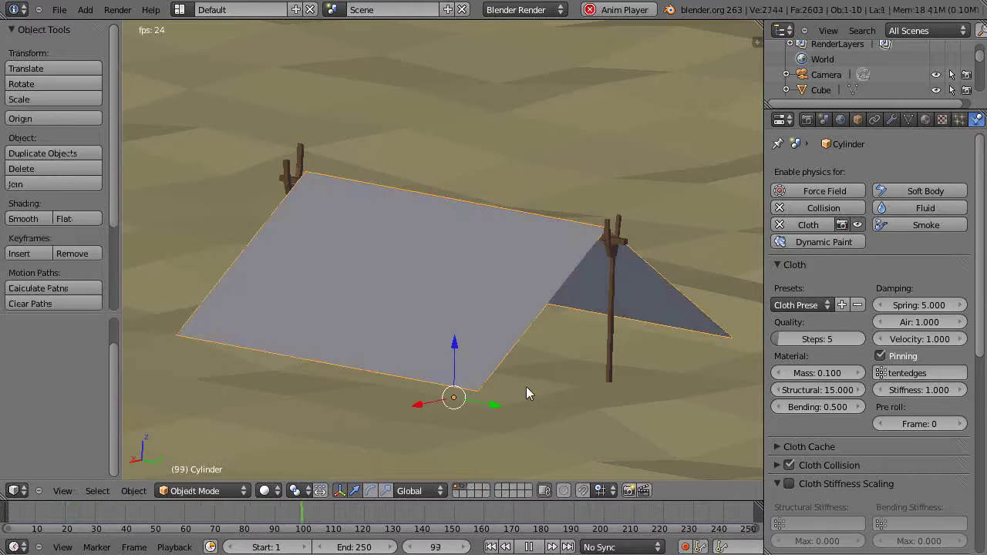
# Step: Replay the animation and examine the tent cloth's movement in the wind
pyautogui.hotkey('alt', 'a')
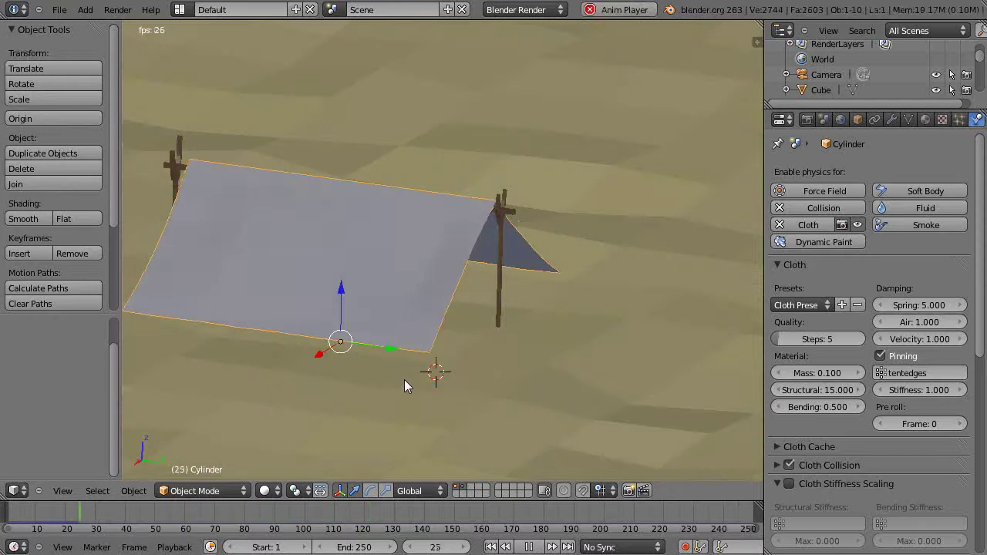
pyautogui.moveTo(404, 379); pyautogui.dragTo(380, 358, button='middle')
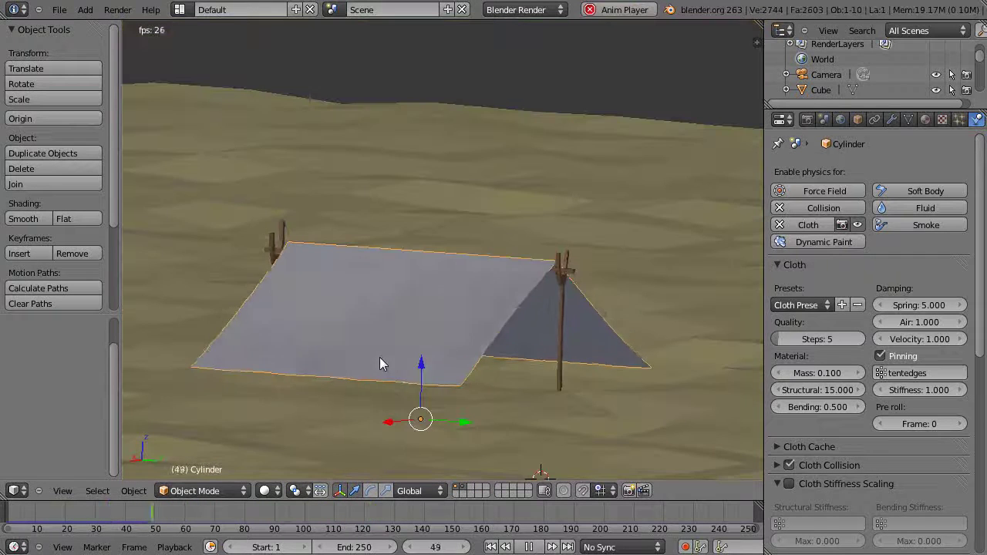
pyautogui.scroll(-1, 453, 377)
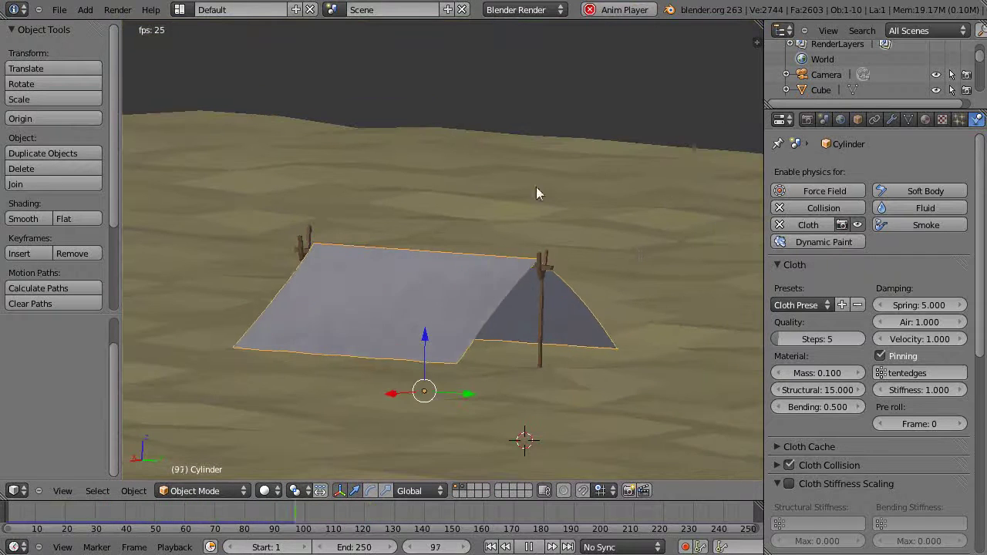
pyautogui.scroll(-3, 444, 344)
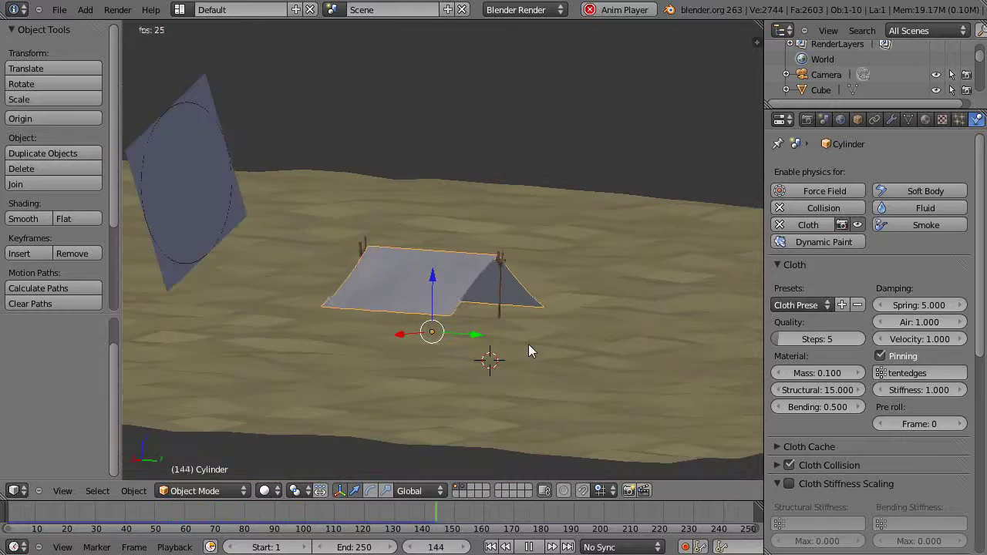
pyautogui.scroll(3, 530, 362)
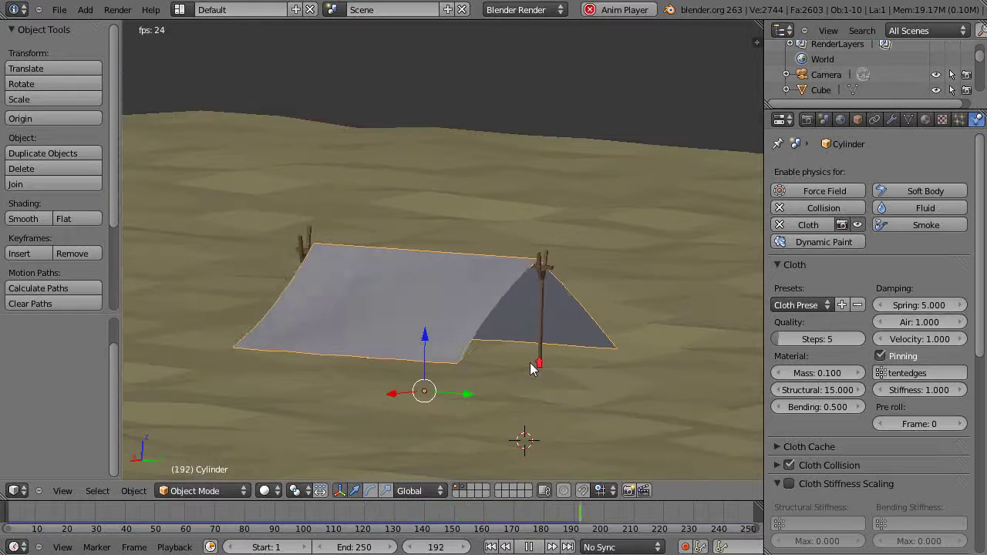
# Step: Add a particle system to the ground plane
pyautogui.rightClick(617, 404)
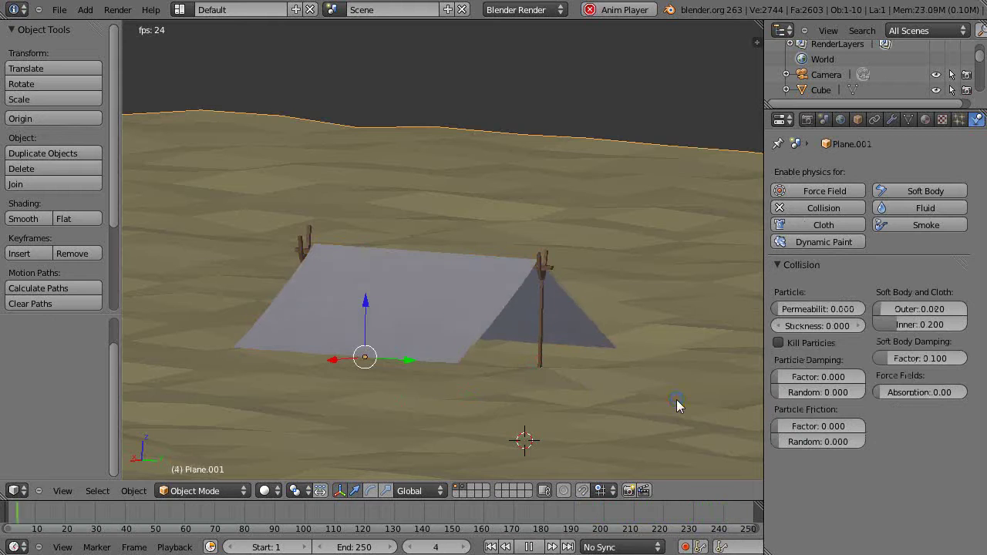
pyautogui.click(959, 120)
pyautogui.click(960, 171)
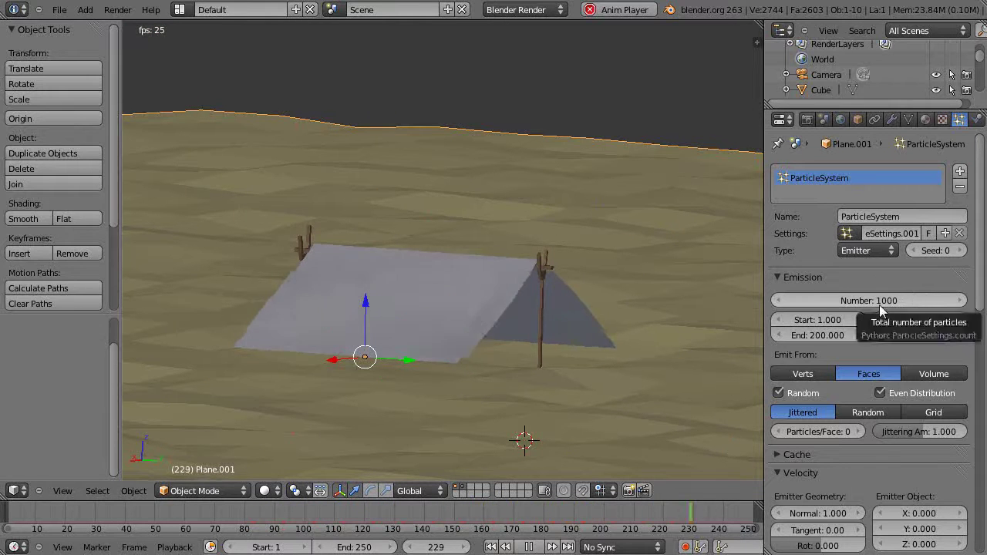
# Step: Make the ground's particles emit from Verts and change the particle system type to Hair
pyautogui.scroll(-1, 629, 317)
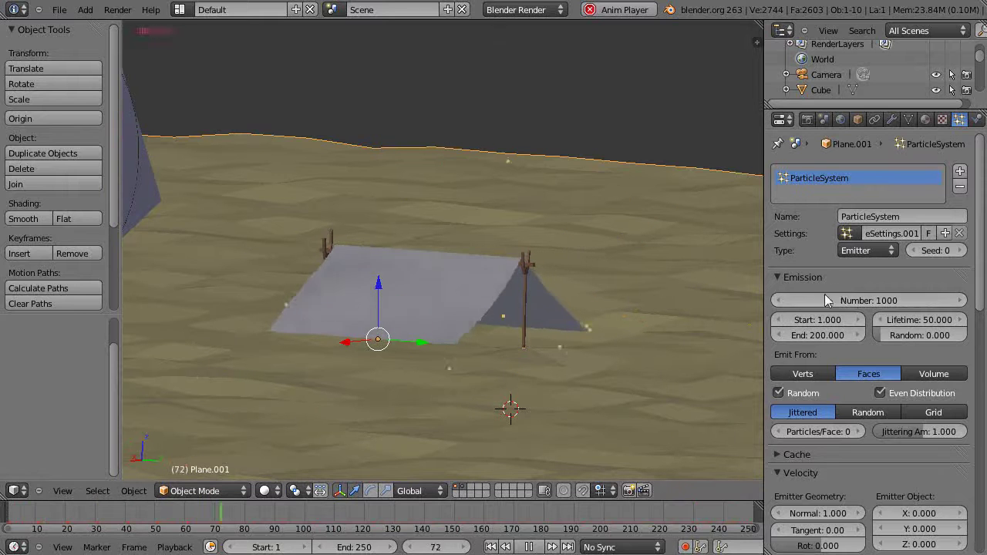
pyautogui.click(799, 372)
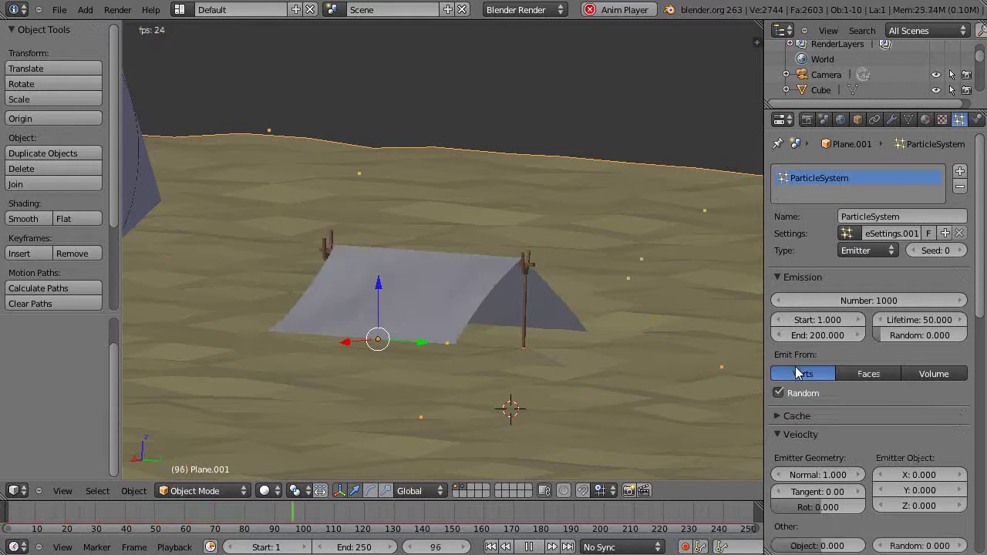
pyautogui.click(864, 250)
pyautogui.click(850, 219)
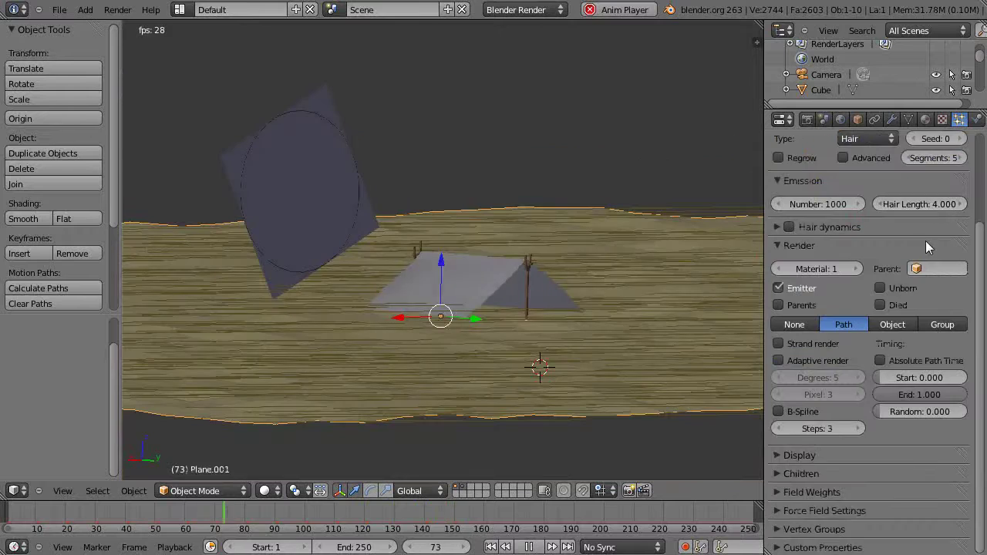
pyautogui.scroll(3, 928, 247)
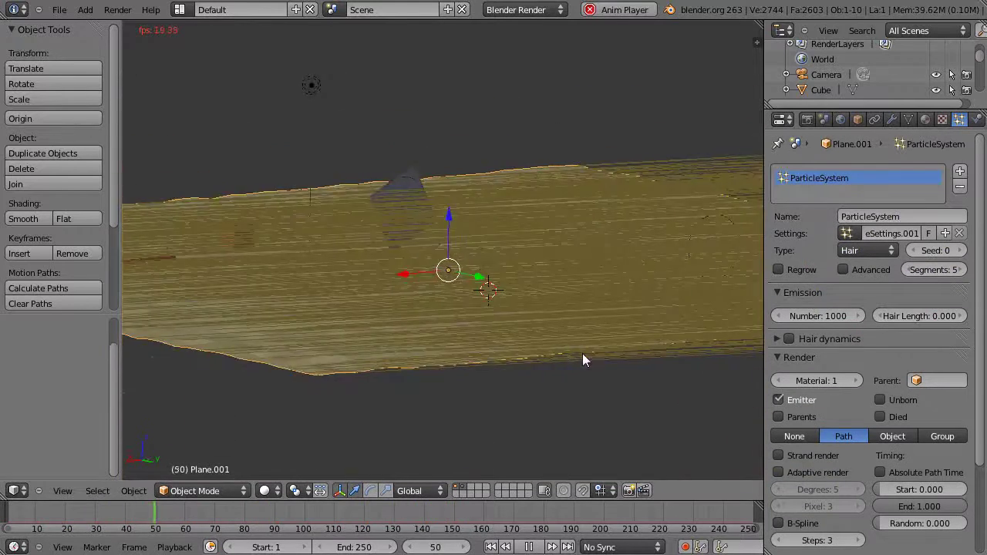
# Step: Try rotating the wind plane about the global X axis to test its effect on the ground's hair
pyautogui.moveTo(632, 356)
pyautogui.mouseDown(button='middle')
pyautogui.moveTo(592, 345)
pyautogui.moveTo(513, 424)
pyautogui.moveTo(551, 410)
pyautogui.mouseUp(button='middle')
pyautogui.scroll(2, 578, 351)
pyautogui.scroll(-6, 579, 351)
pyautogui.scroll(1, 550, 403)
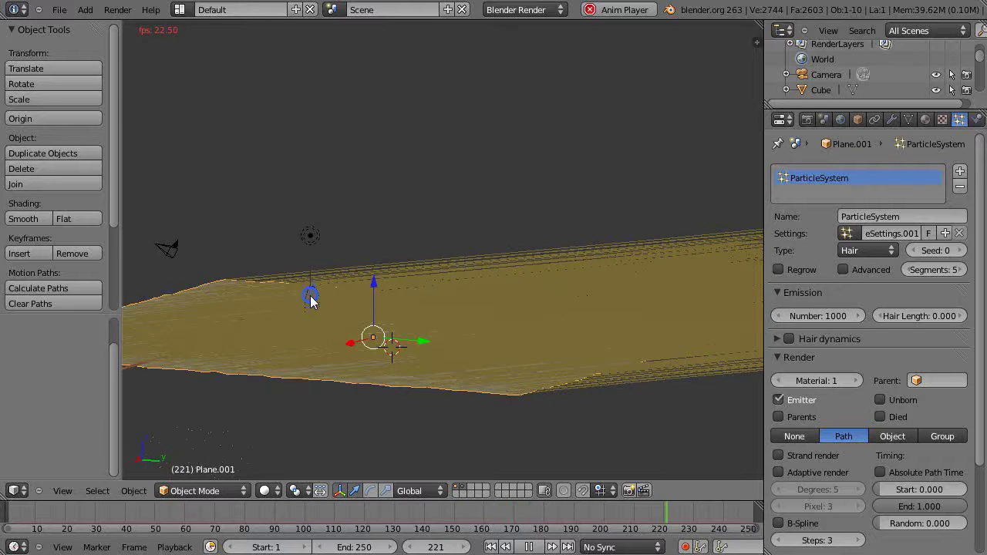
pyautogui.rightClick(310, 299)
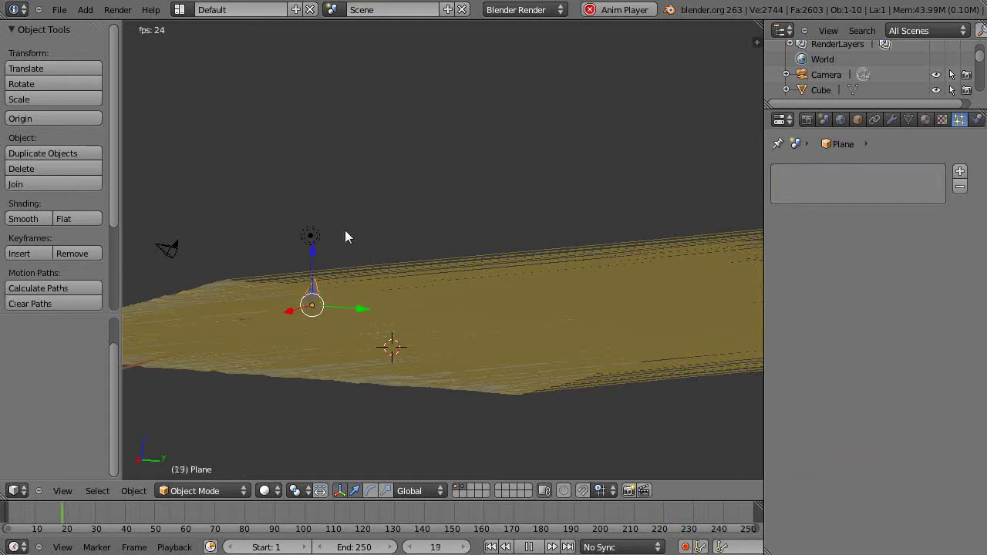
pyautogui.press('r')
pyautogui.press('x')
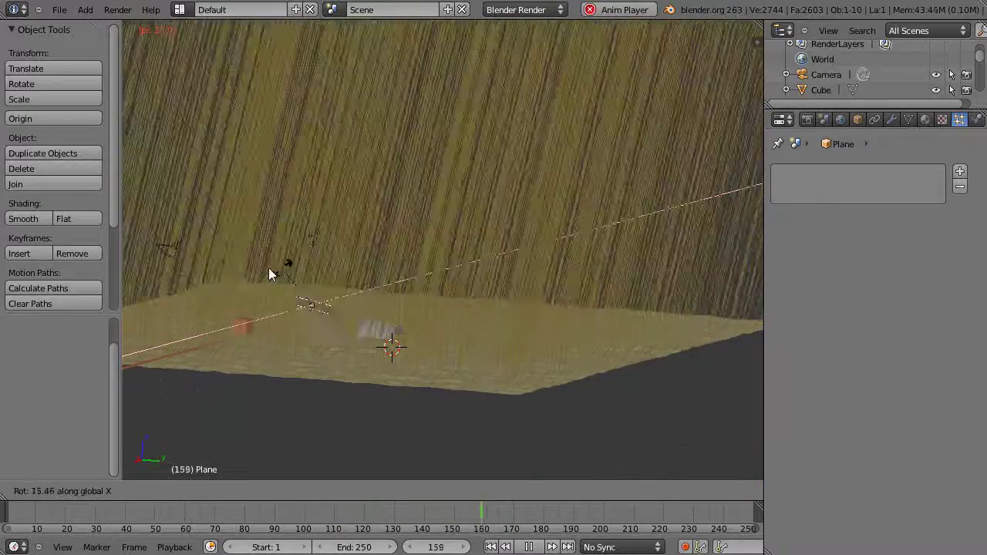
pyautogui.click(316, 289)
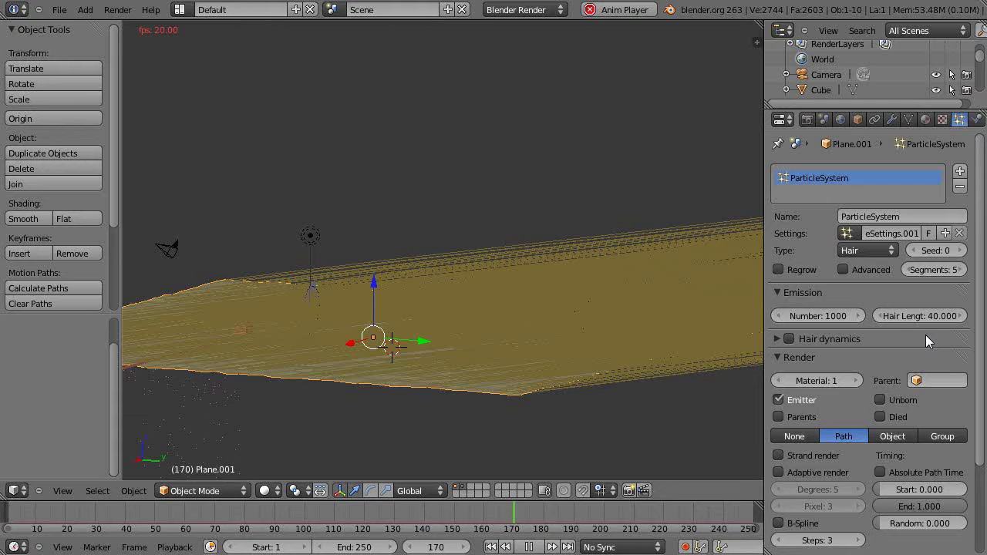
# Step: Set the ground particle system's hair length to 0.590 and its number to 2512
pyautogui.moveTo(941, 320); pyautogui.dragTo(838, 319)
pyautogui.moveTo(768, 333); pyautogui.dragTo(483, 337)
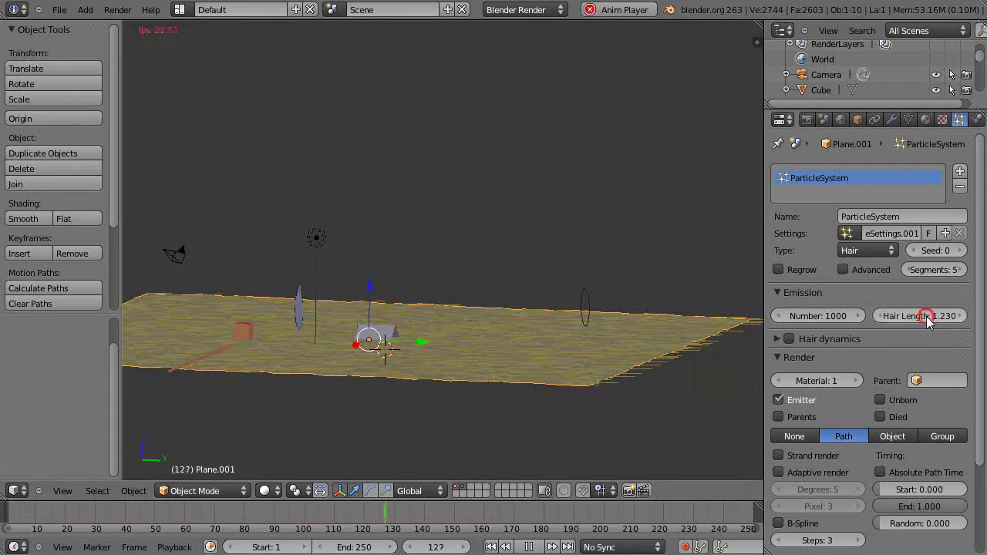
pyautogui.moveTo(927, 316); pyautogui.dragTo(898, 317)
pyautogui.moveTo(802, 316); pyautogui.dragTo(958, 322)
pyautogui.scroll(2, 418, 381)
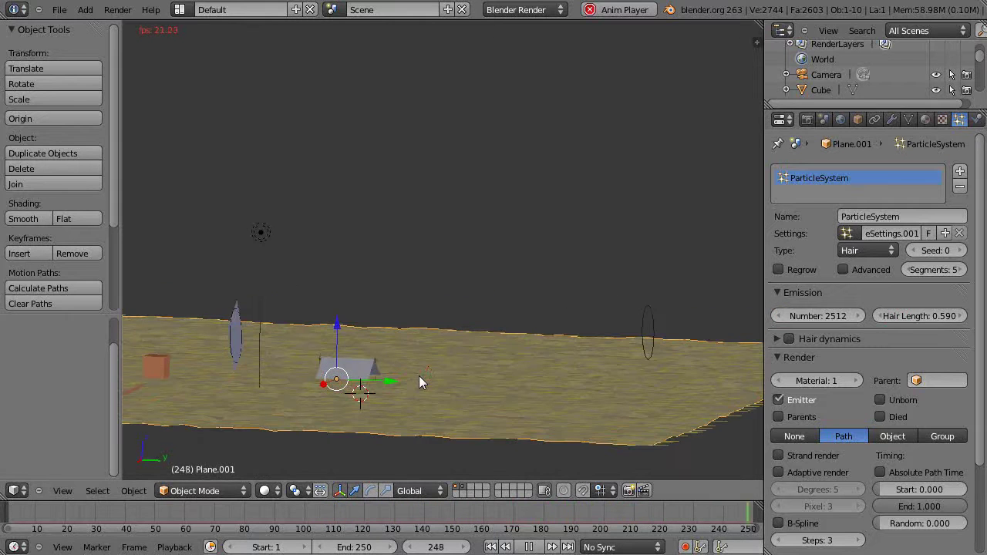
# Step: Rotate the wind plane about 10.8° around the global X axis, followed by about 3.9° in the current view
pyautogui.rightClick(234, 342)
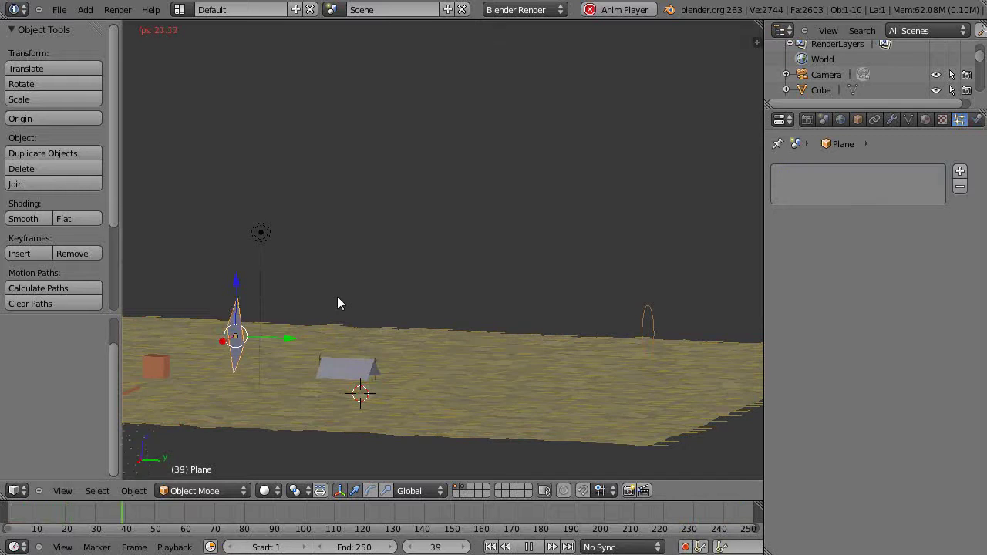
pyautogui.press('r')
pyautogui.press('x')
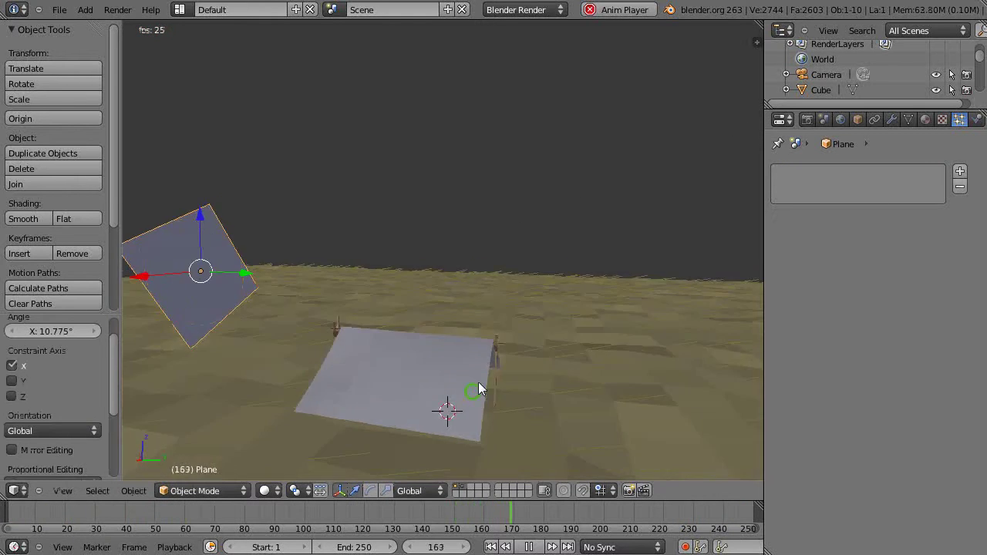
pyautogui.keyDown('shift'); pyautogui.moveTo(416, 342); pyautogui.dragTo(435, 297, button='middle'); pyautogui.keyUp('shift')
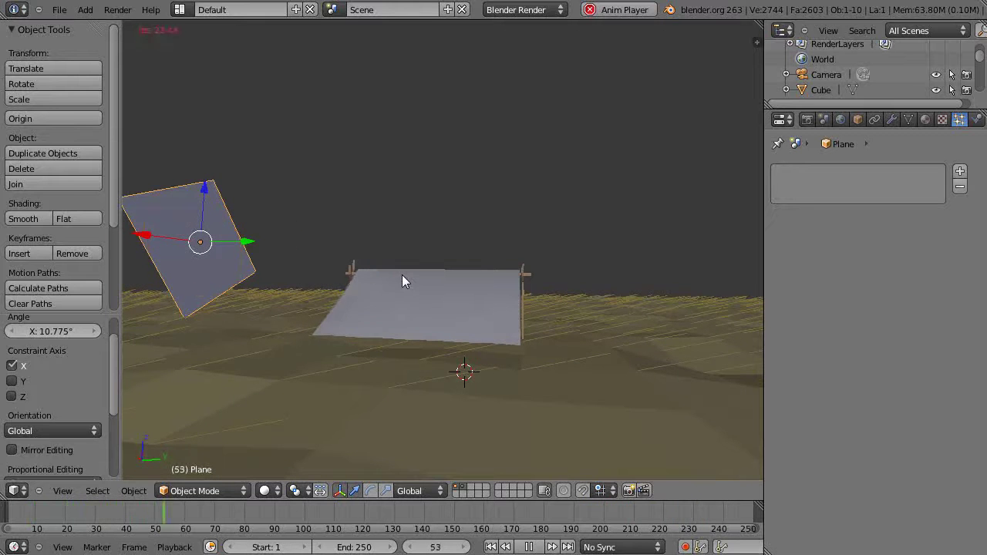
pyautogui.press('r')
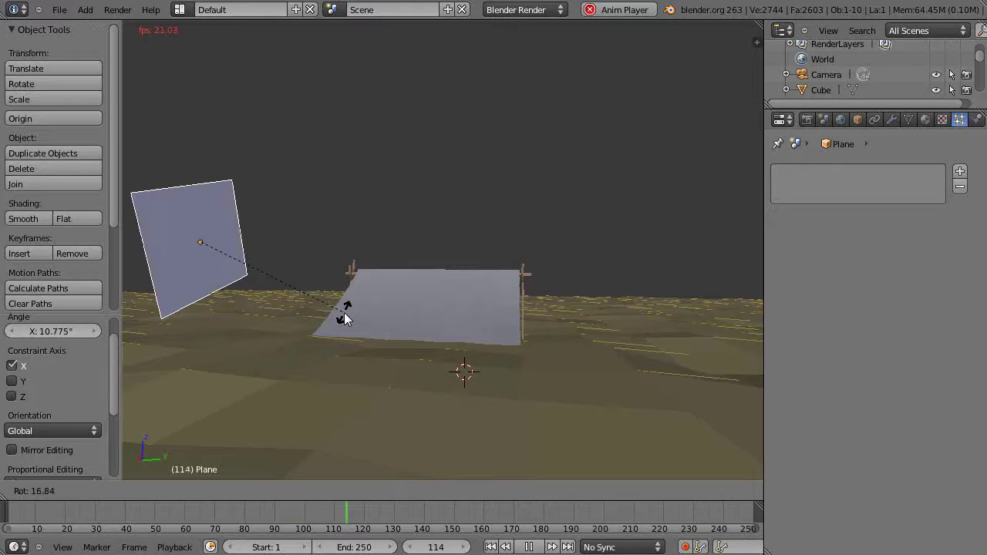
pyautogui.click(328, 274)
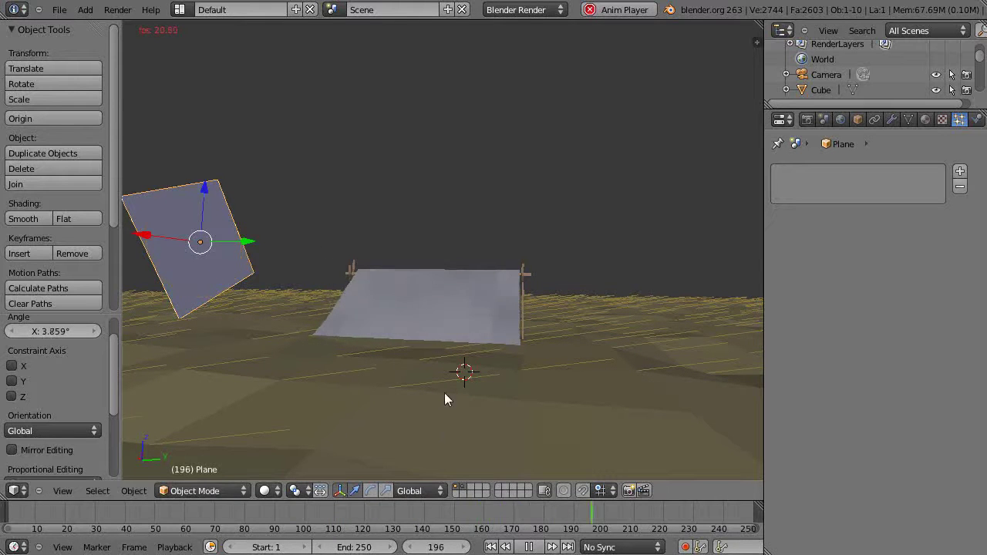
# Step: Move the ground plane with the hair to layer 5 and show that layer together with the current ones
pyautogui.rightClick(439, 315)
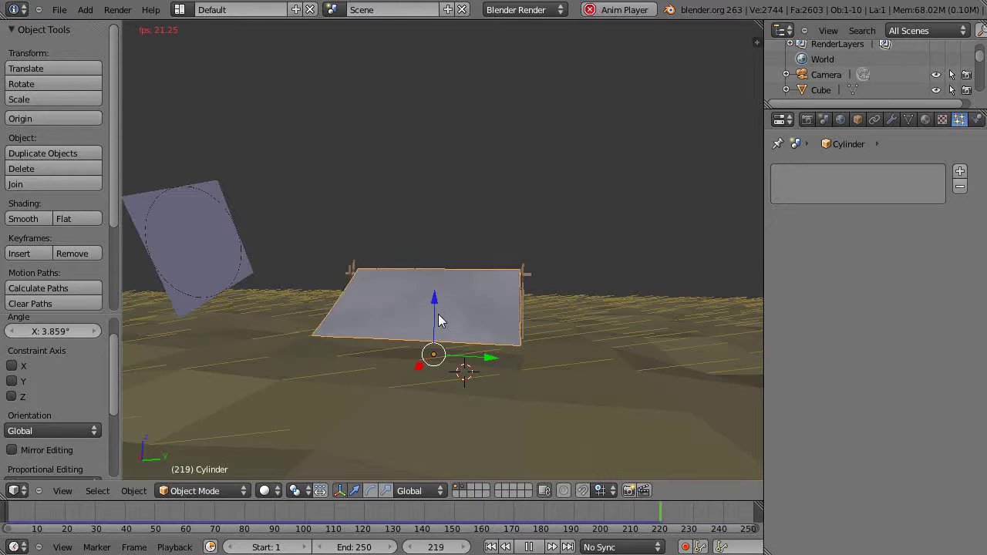
pyautogui.rightClick(421, 416)
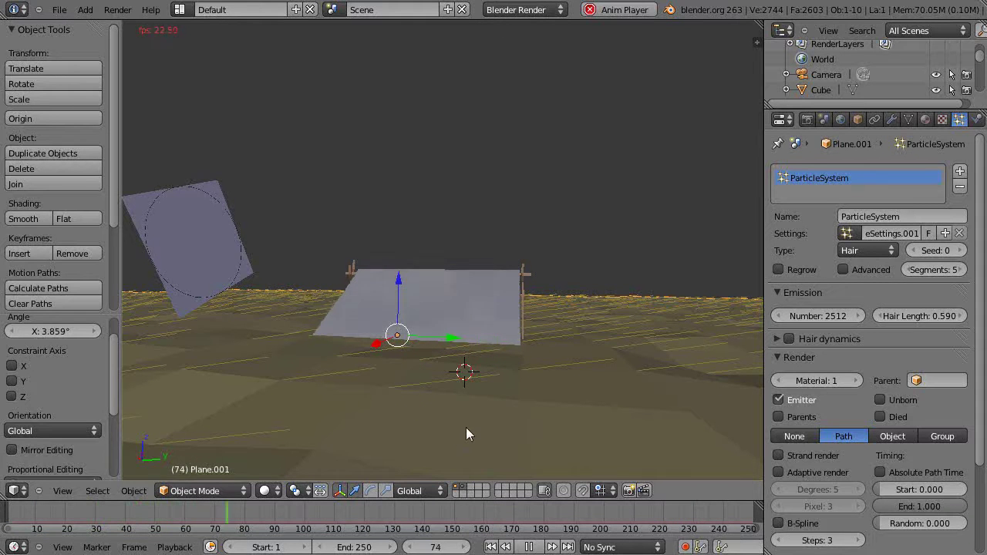
pyautogui.press('m')
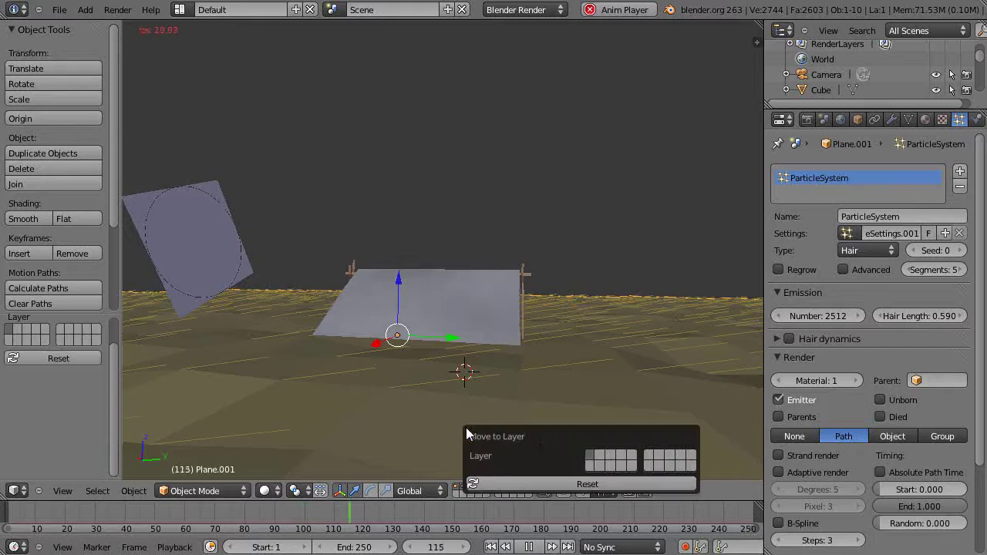
pyautogui.click(631, 456)
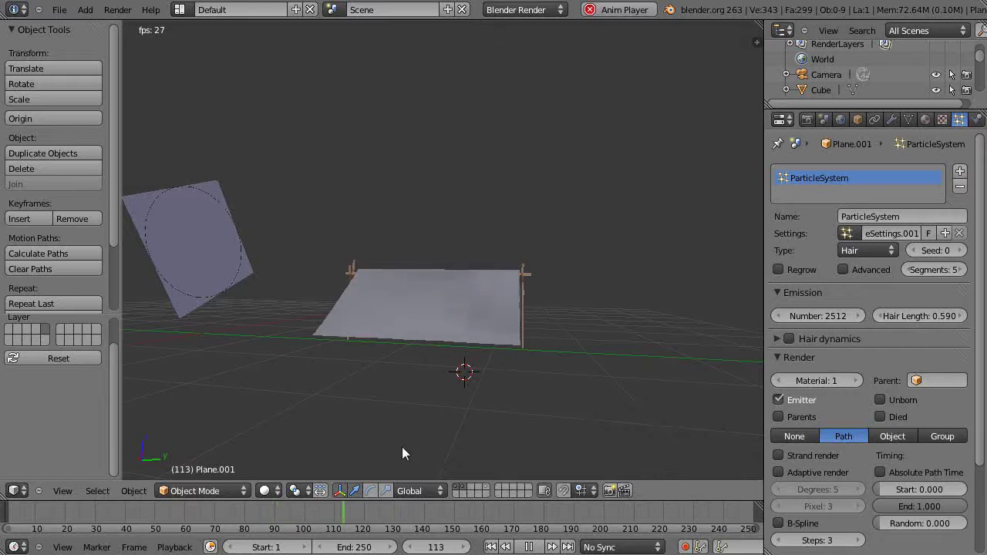
pyautogui.keyDown('shift'); pyautogui.click(487, 488); pyautogui.keyUp('shift')
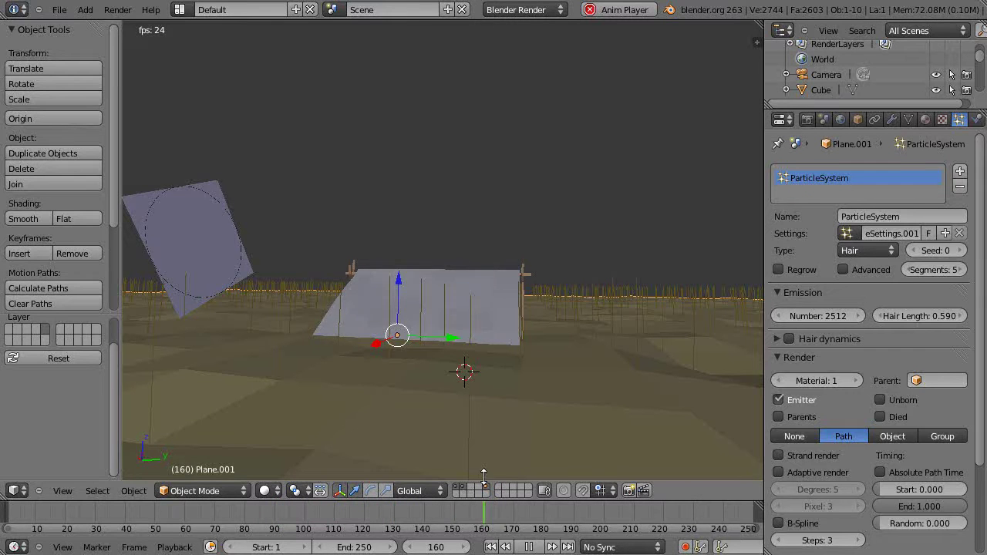
# Step: Duplicate the wind plane in place and move the copy to layer 5 with the ground
pyautogui.rightClick(193, 263)
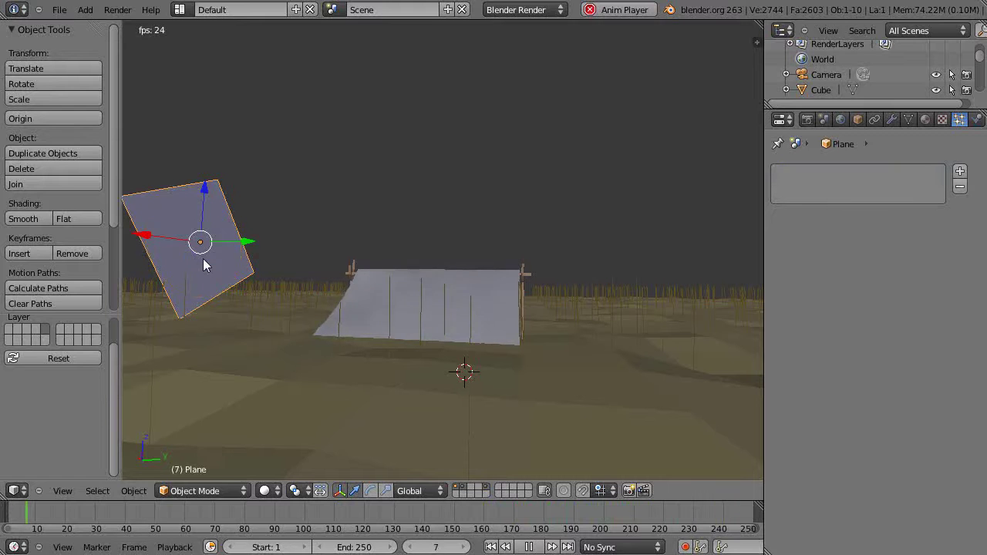
pyautogui.hotkey('shift', 'd')
pyautogui.rightClick(203, 259)
pyautogui.press('m')
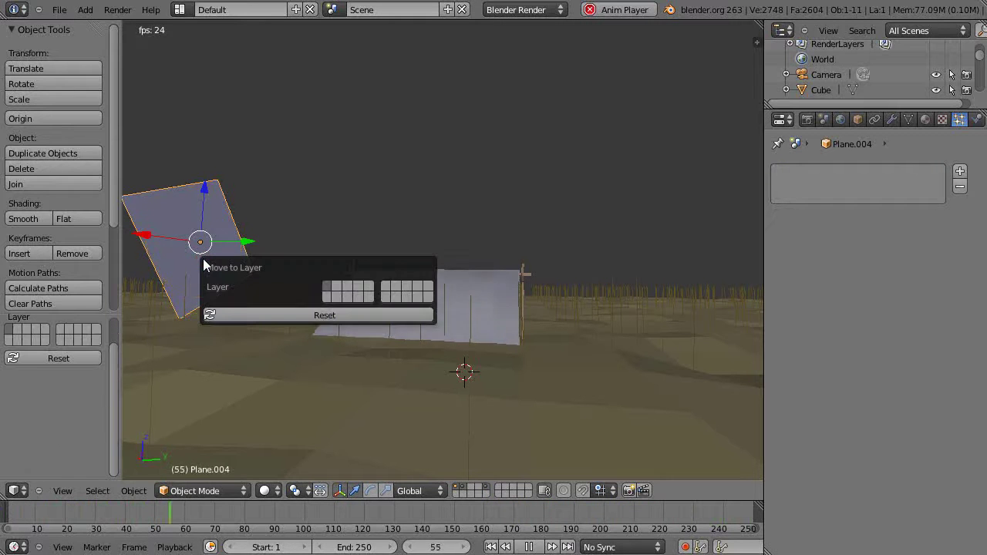
pyautogui.click(369, 287)
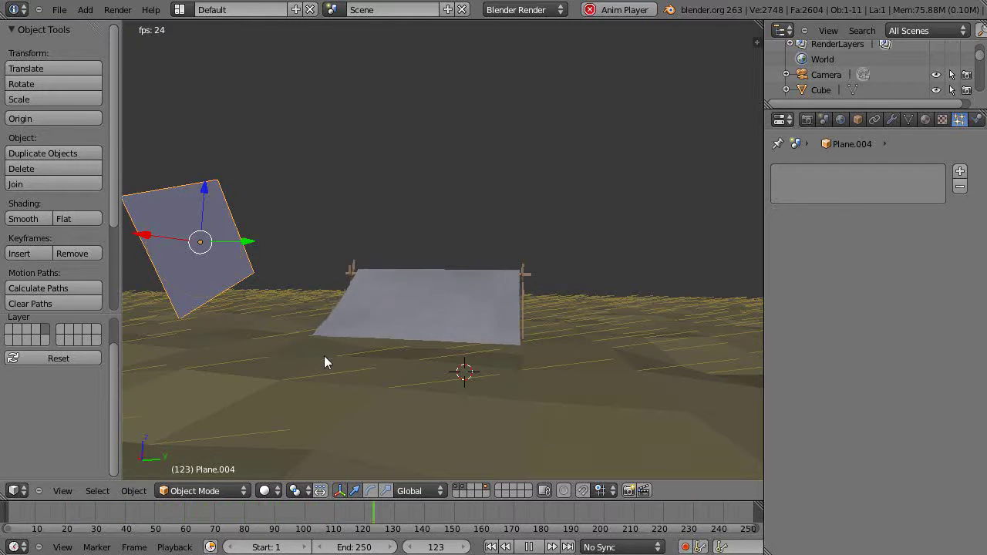
# Step: Rotate the duplicated wind plane about -15.1° in the current view to change the direction of the grass
pyautogui.rightClick(204, 260)
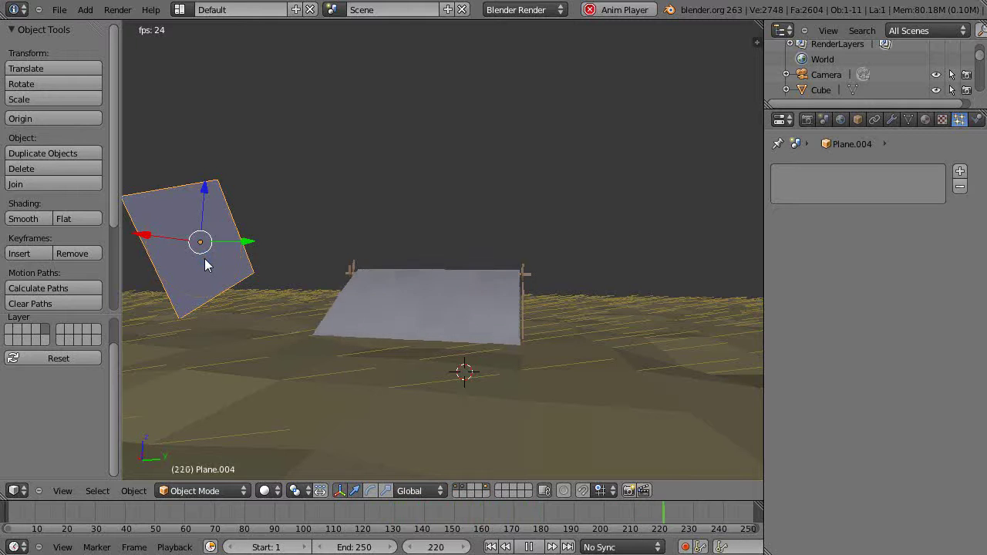
pyautogui.rightClick(204, 260)
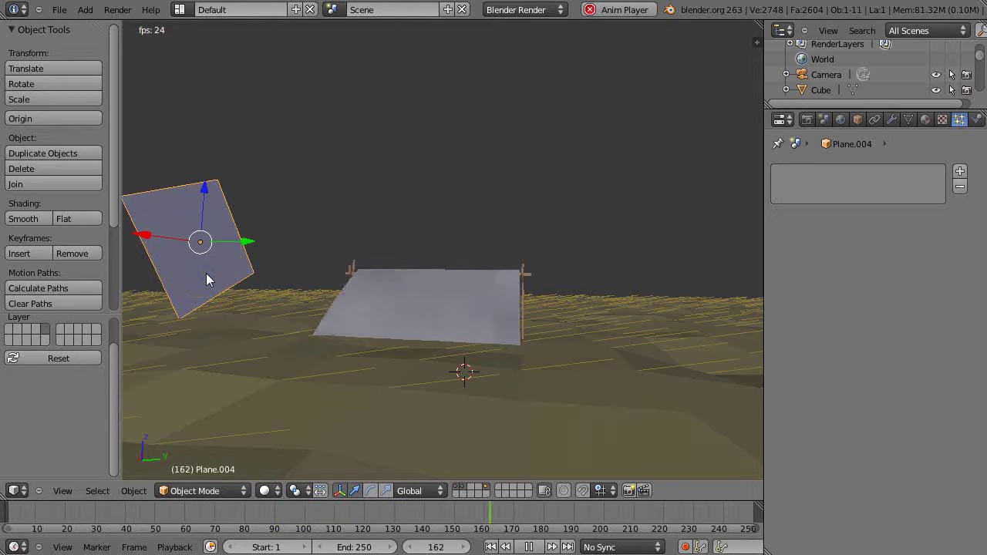
pyautogui.press('r')
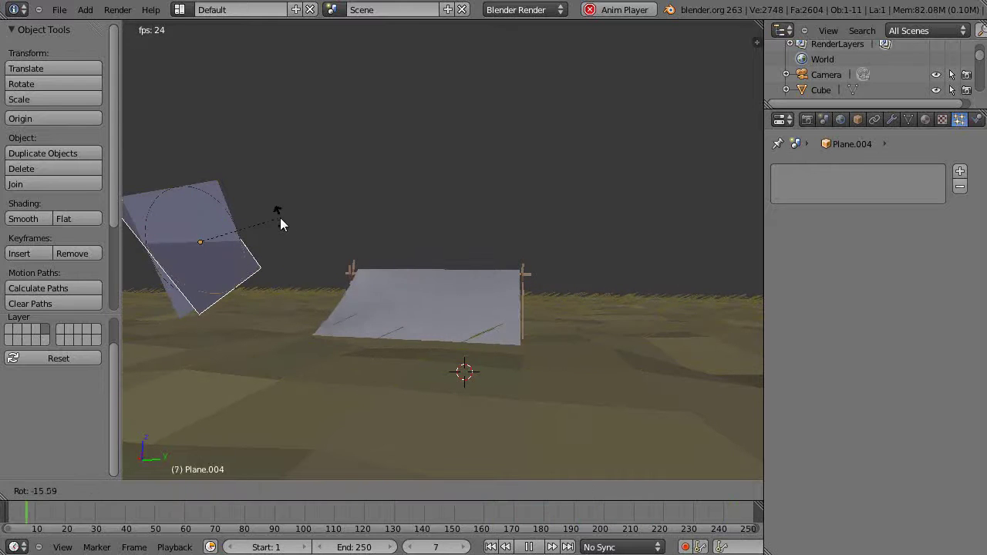
pyautogui.click(280, 217)
# Step: Rotate the original wind plane about 7.8° in the current view
pyautogui.rightClick(187, 256)
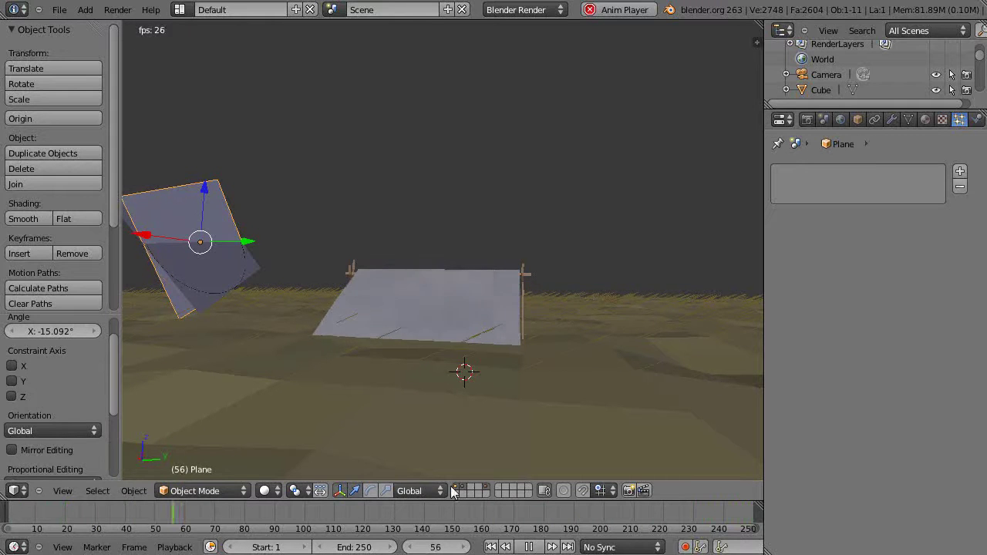
pyautogui.press('r')
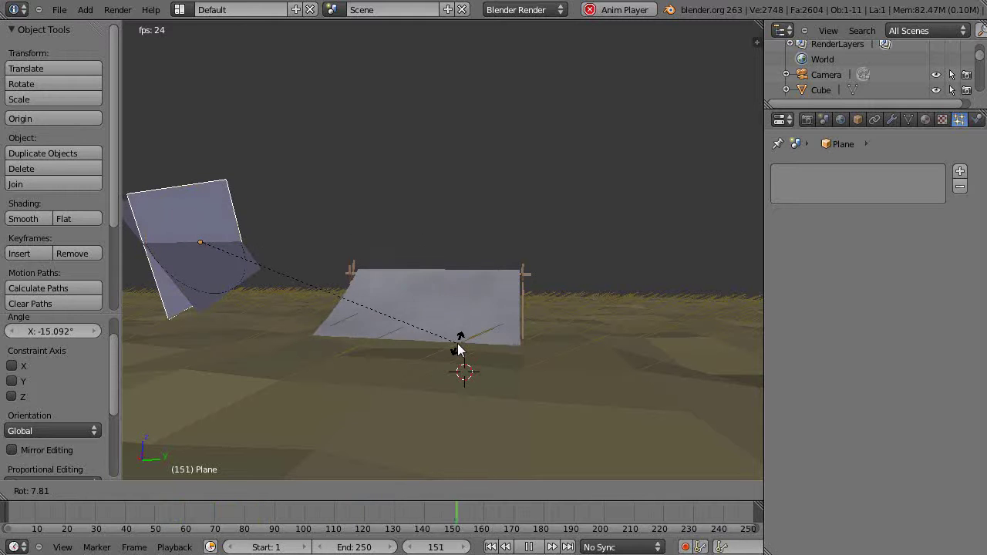
pyautogui.click(458, 349)
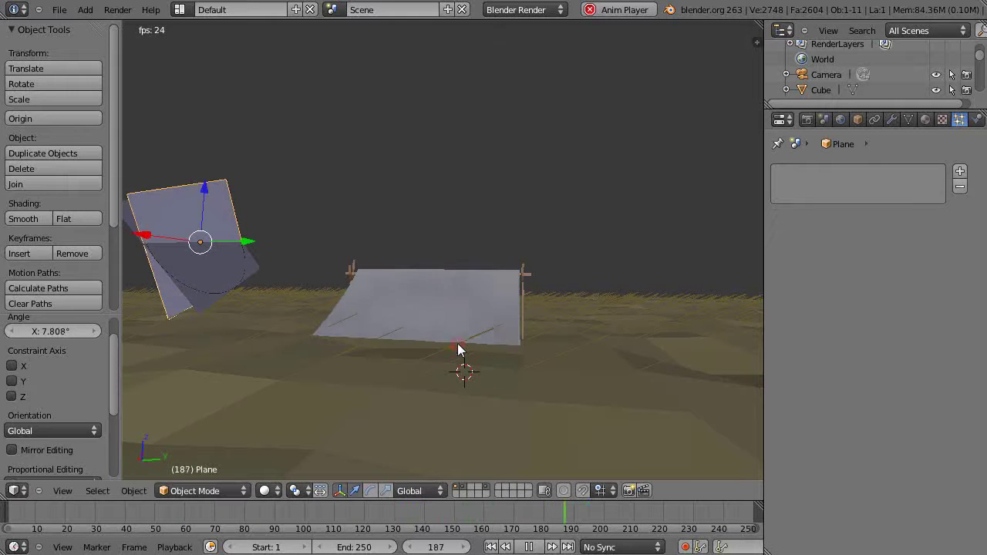
# Step: Stop the playback and insert a Rotation keyframe for the duplicated wind plane at frame 3
pyautogui.rightClick(226, 291)
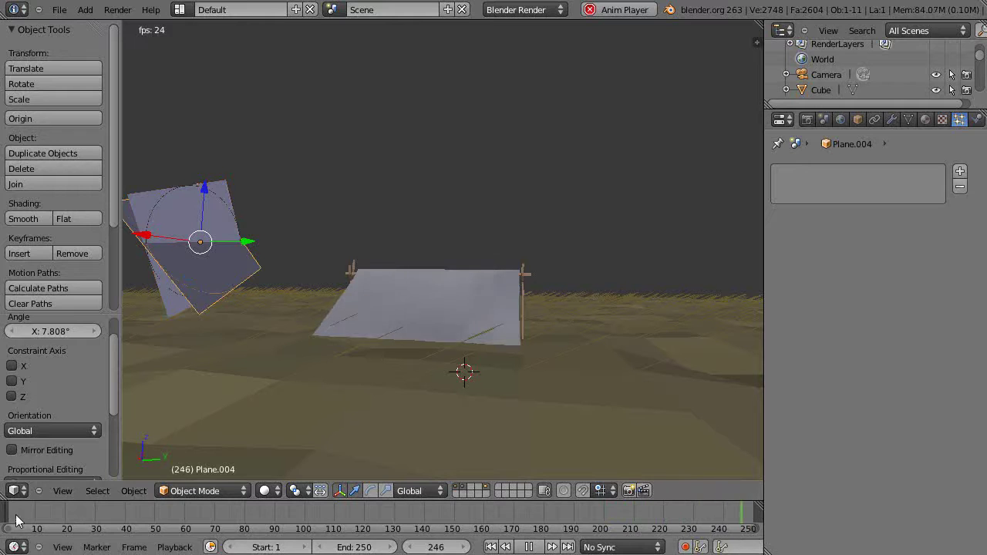
pyautogui.press('Escape')
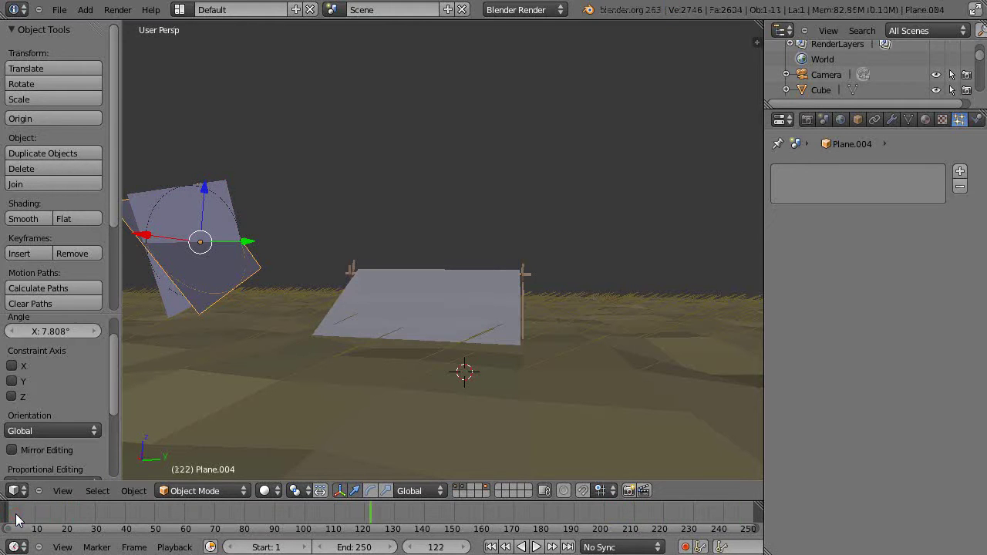
pyautogui.click(16, 519)
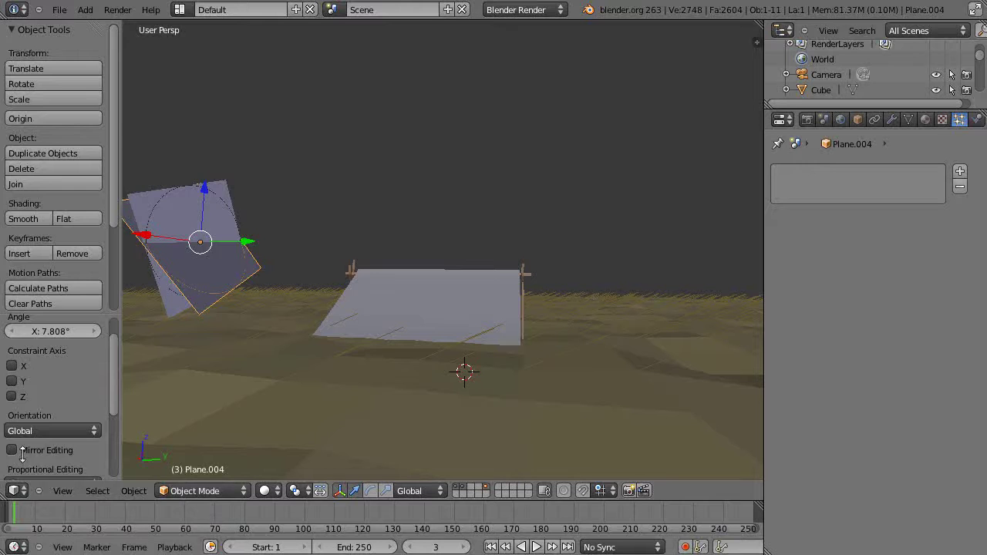
pyautogui.press('i')
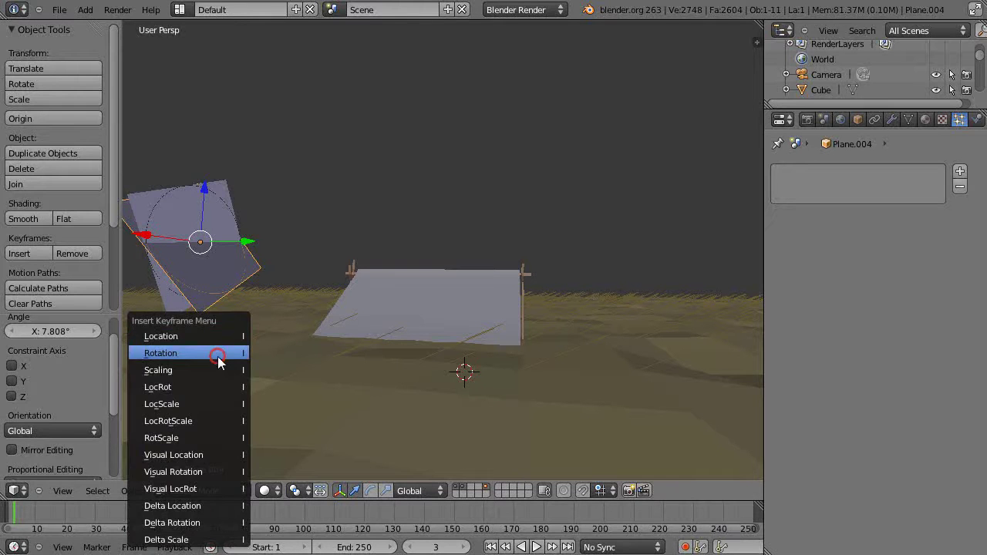
pyautogui.click(219, 357)
# Step: At frame 44, rotate the duplicated wind plane about -4° around the global X axis and insert a Rotation keyframe
pyautogui.click(135, 506)
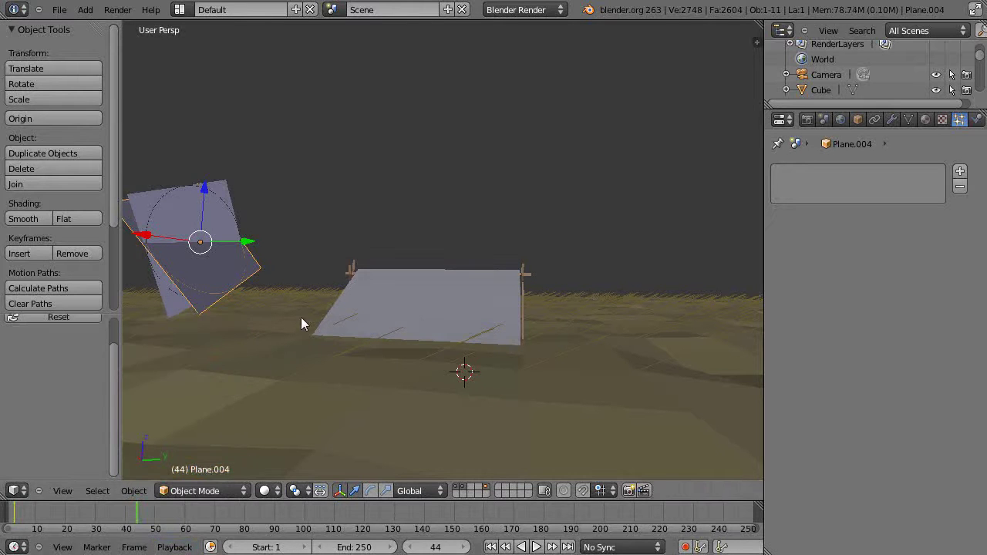
pyautogui.press('r')
pyautogui.press('x')
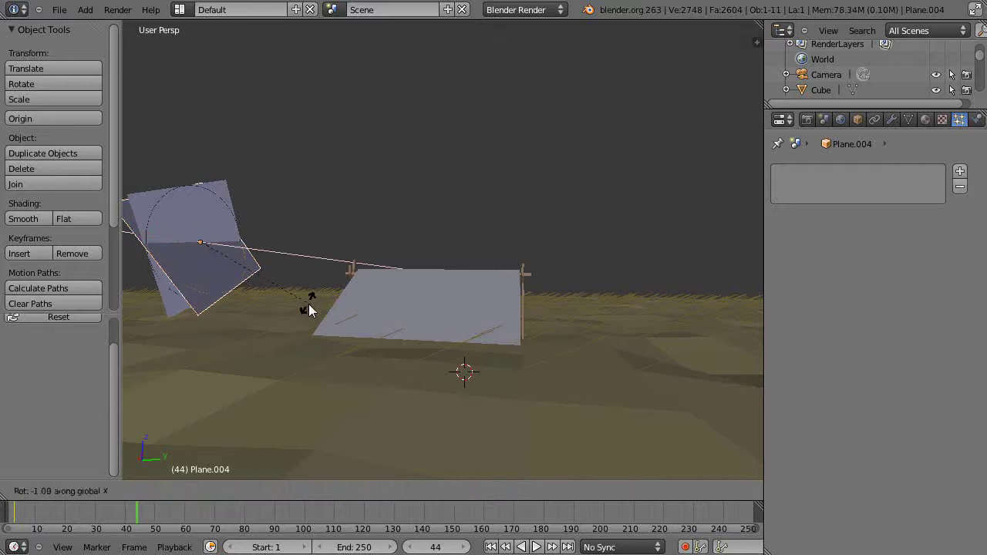
pyautogui.click(309, 316)
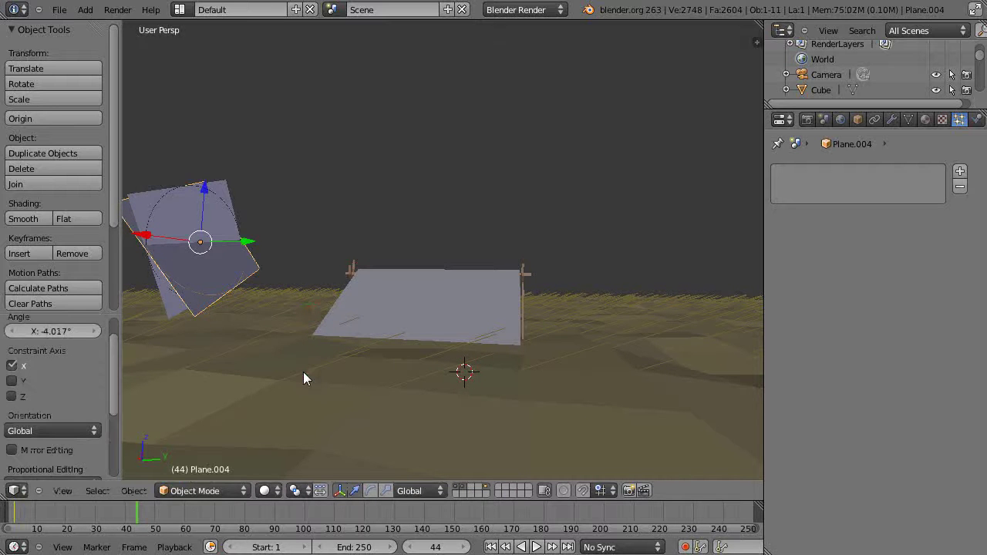
pyautogui.press('i')
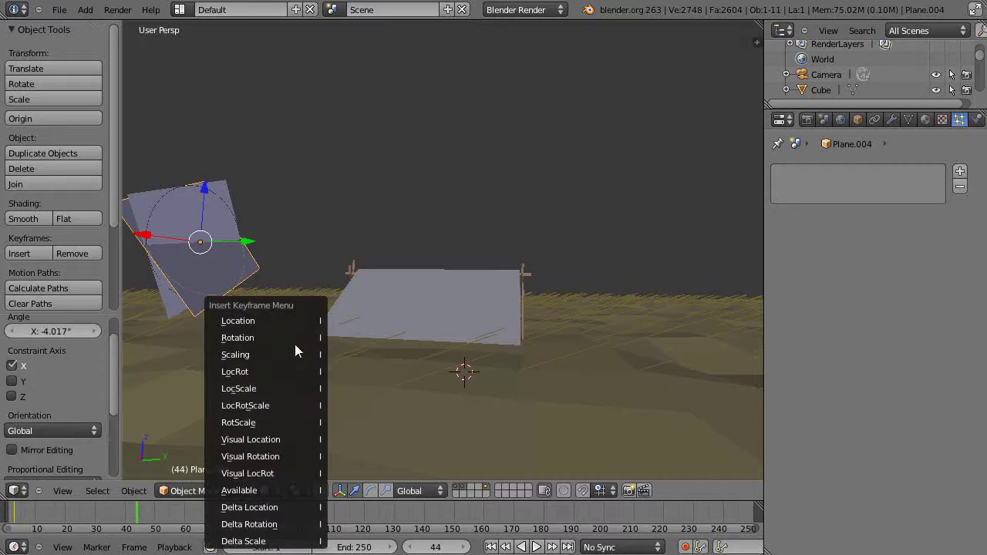
pyautogui.click(294, 340)
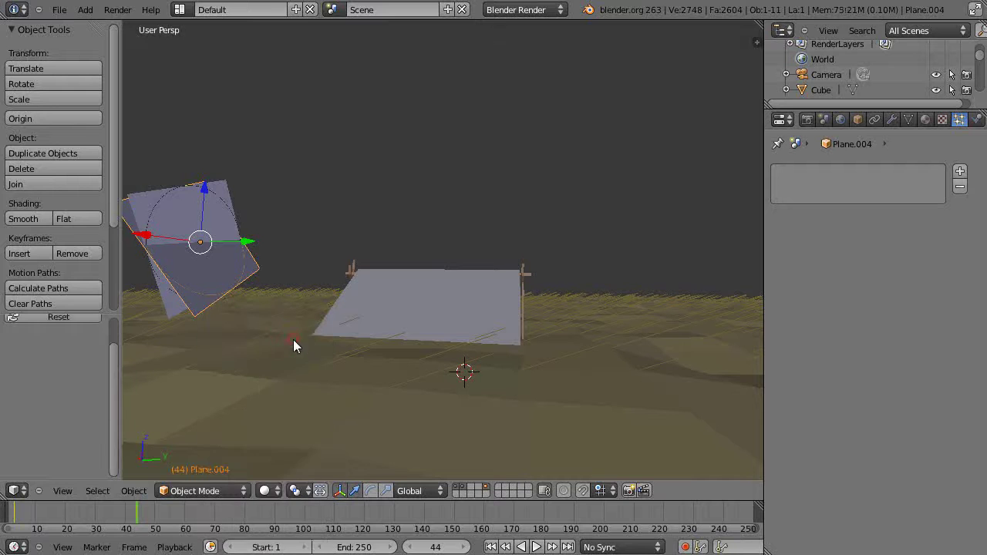
# Step: Rotate the duplicated wind plane around global X and insert Rotation keyframes at frames 89 and 133, turning it about 10.1° for frame 133
pyautogui.click(274, 512)
pyautogui.press('r')
pyautogui.press('x')
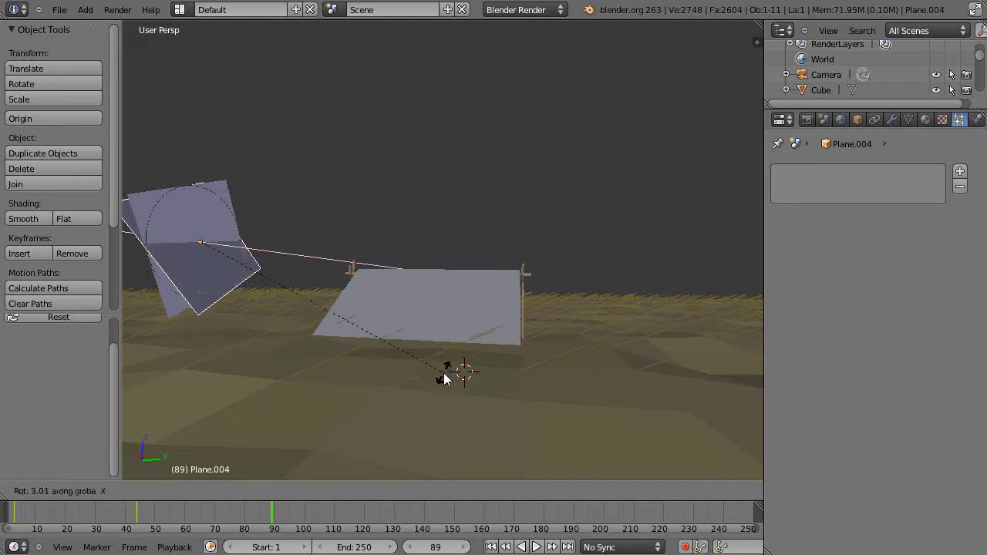
pyautogui.click(439, 367)
pyautogui.press('i')
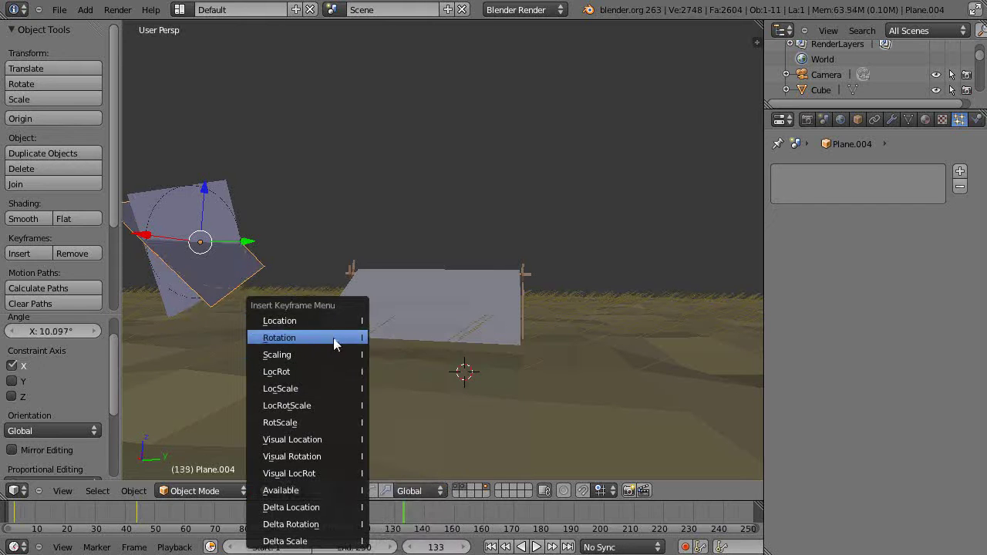
pyautogui.click(333, 339)
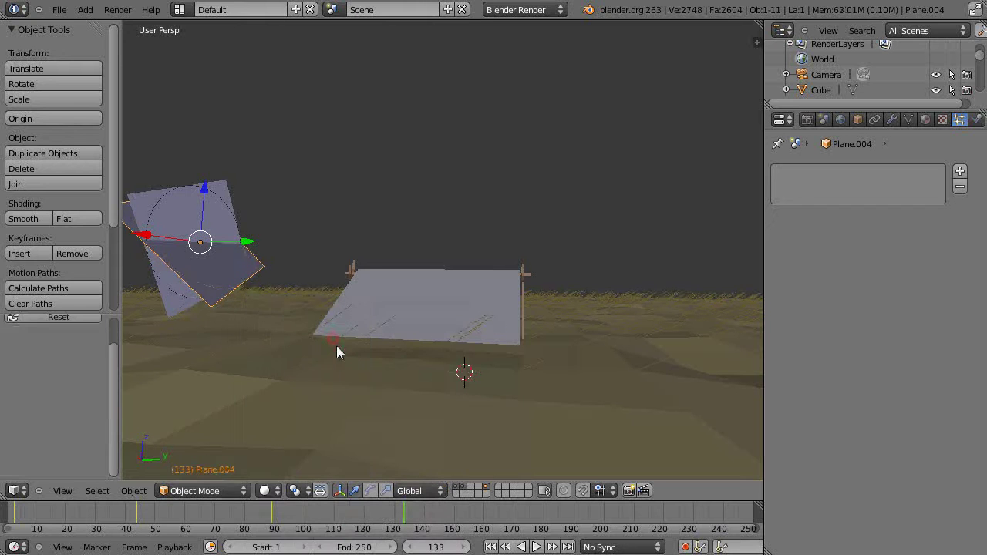
# Step: Play the animation from frame 4 to check how the keyframed wind moves the grass
pyautogui.click(17, 513)
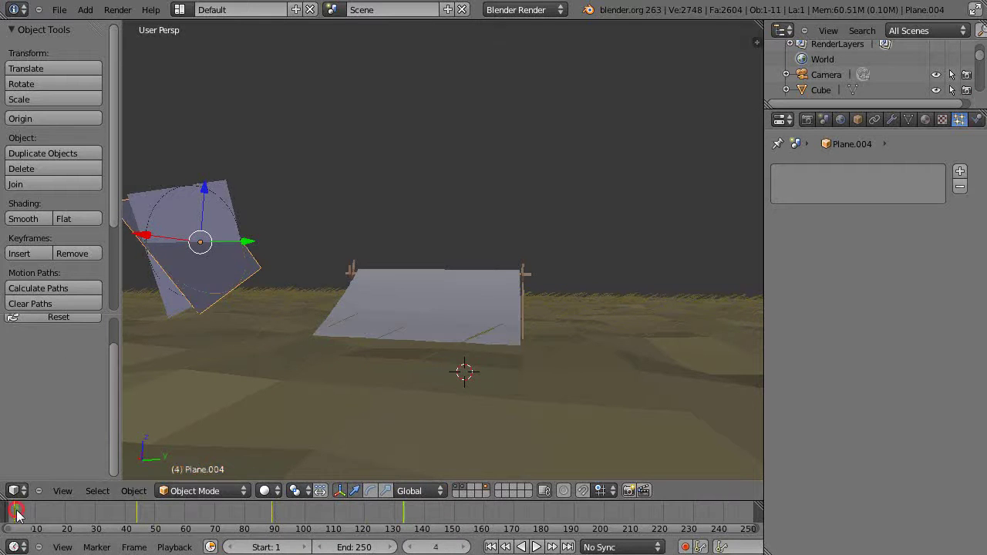
pyautogui.hotkey('alt', 'a')
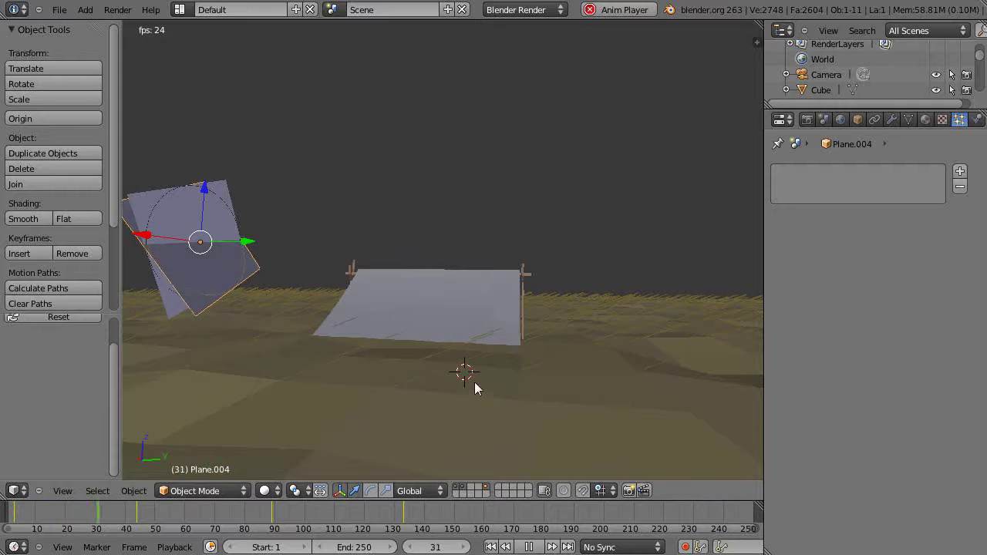